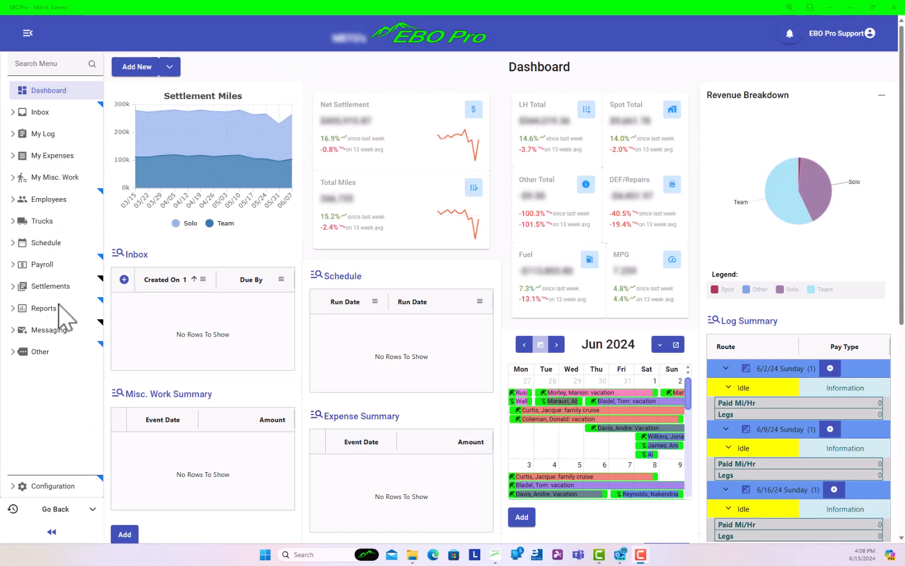
# Step: Open the trucks' maintenance events, switch the period to May 2024, and filter the list by 308
pyautogui.click(45, 221)
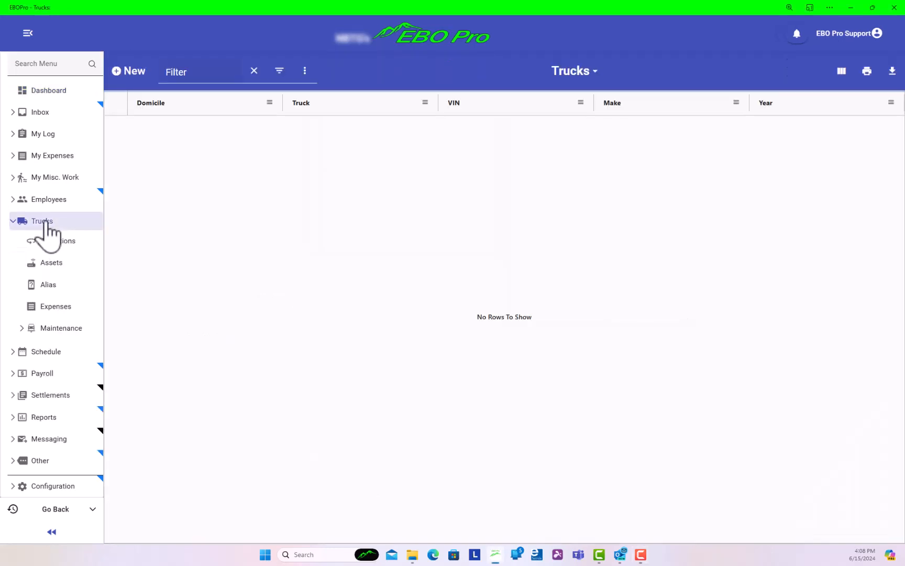
pyautogui.click(54, 329)
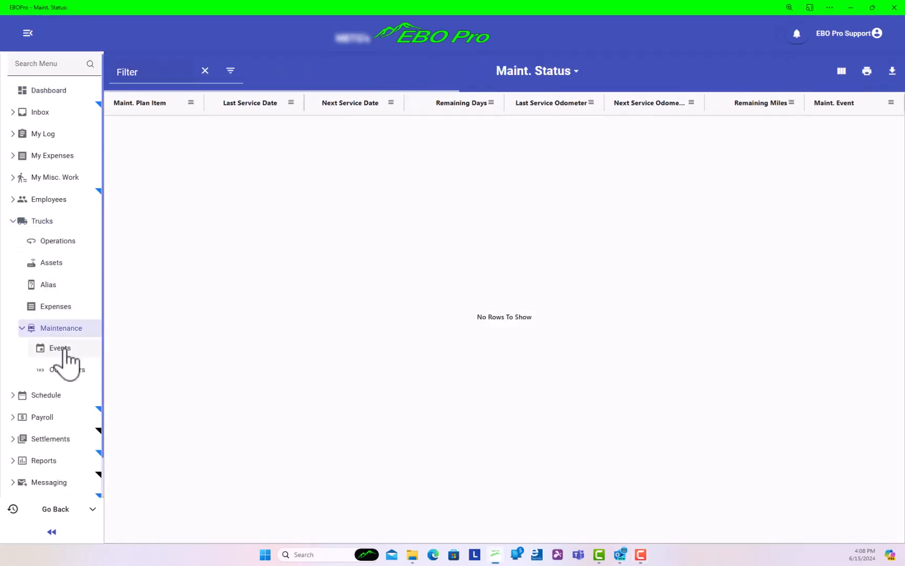
pyautogui.click(65, 350)
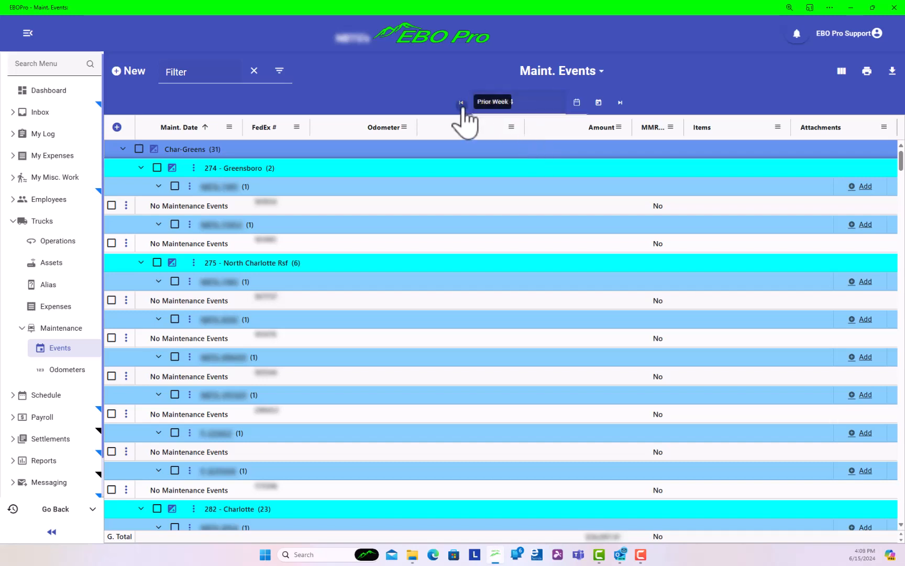
pyautogui.click(462, 103)
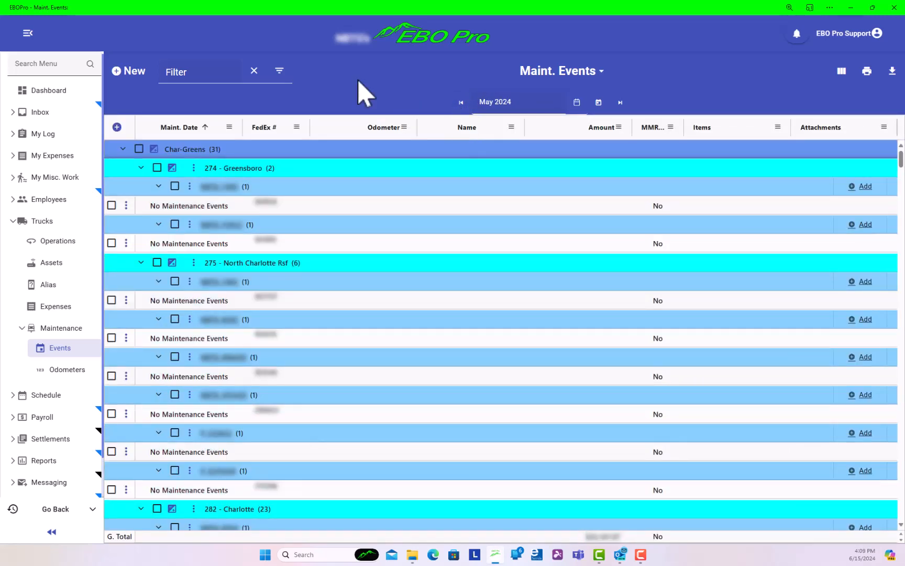
pyautogui.click(230, 71)
pyautogui.write('308')
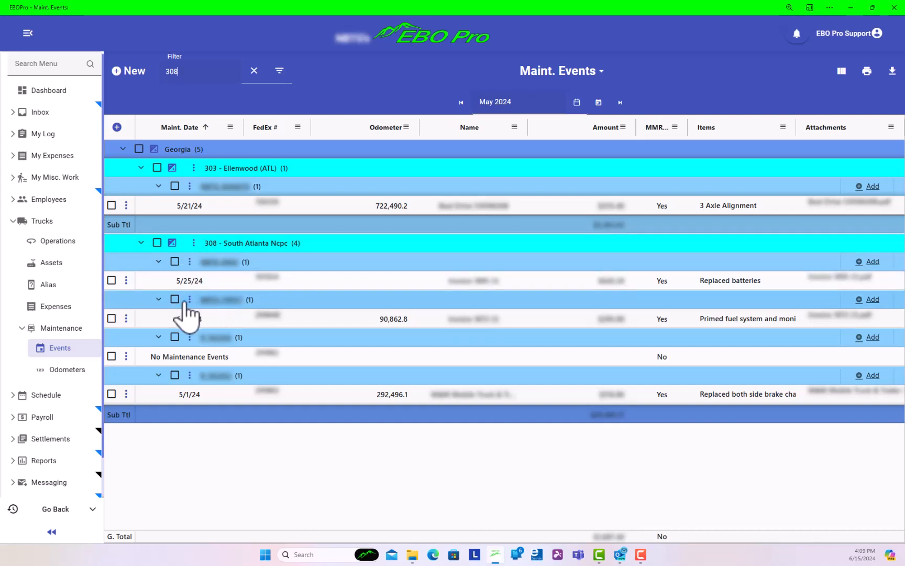
# Step: Create the zipped hub MMRs for 308 - South Atlanta Ncpc, with odometer tenths of a mile turned off
pyautogui.click(193, 242)
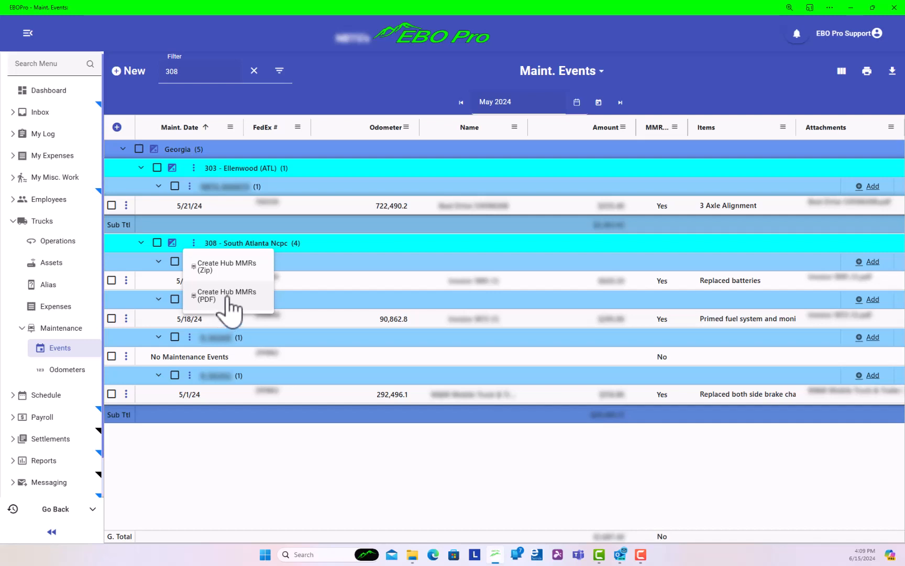
pyautogui.click(240, 274)
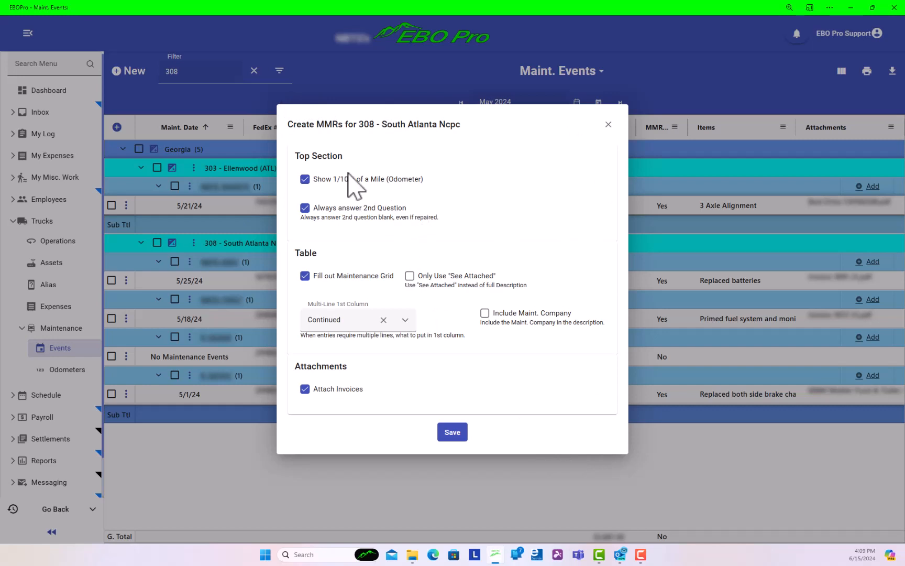
pyautogui.click(305, 180)
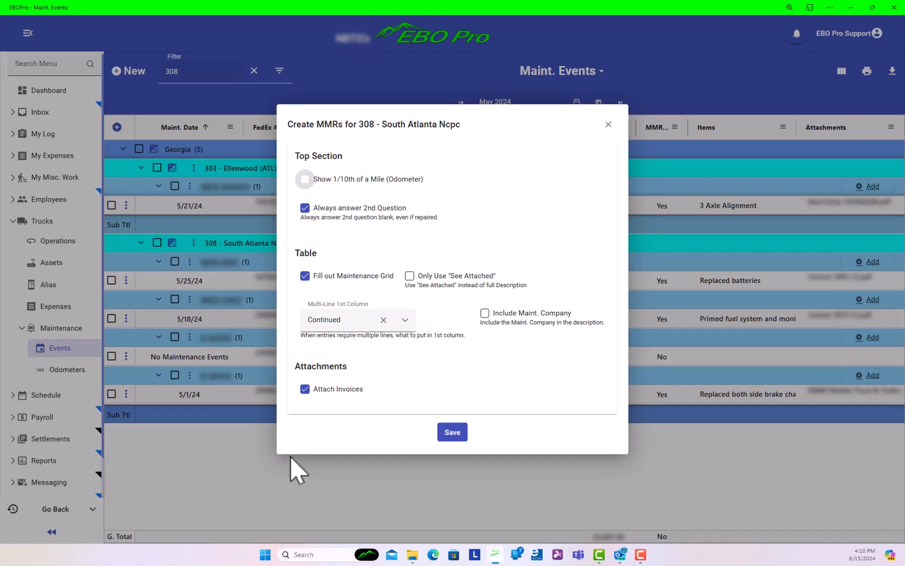
pyautogui.click(459, 435)
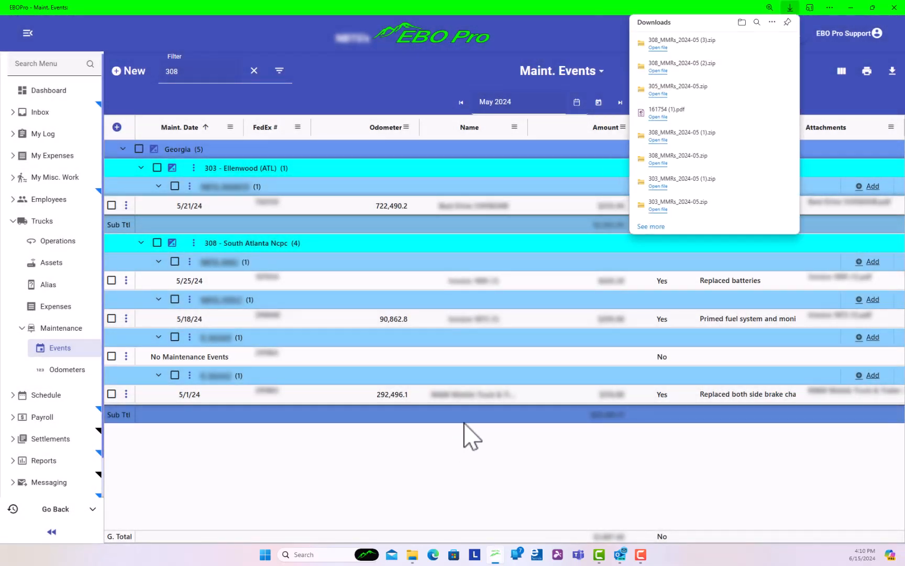
# Step: Open the downloaded 308_MMRs_2024-05 (3).zip and examine record 167834 with its attached invoice, closing it without saving changes
pyautogui.click(658, 48)
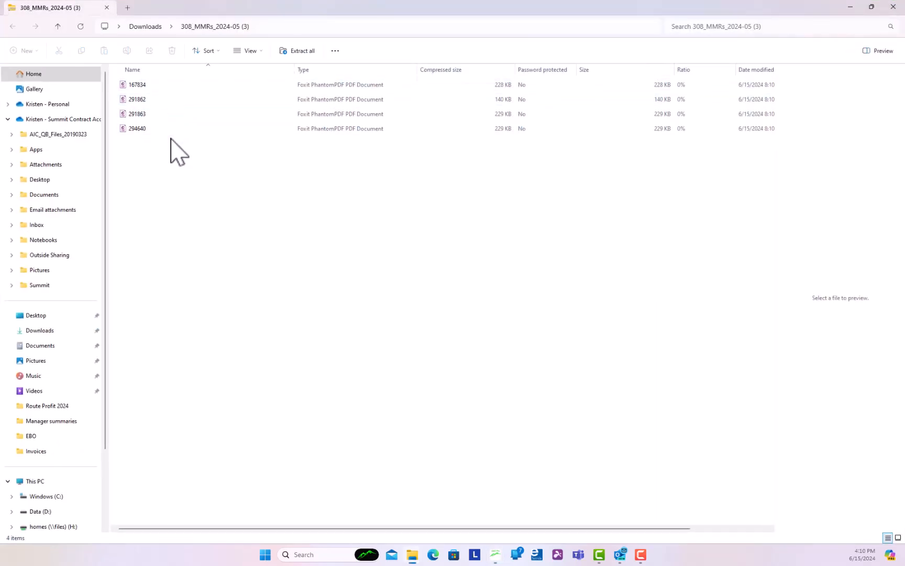
pyautogui.doubleClick(182, 87)
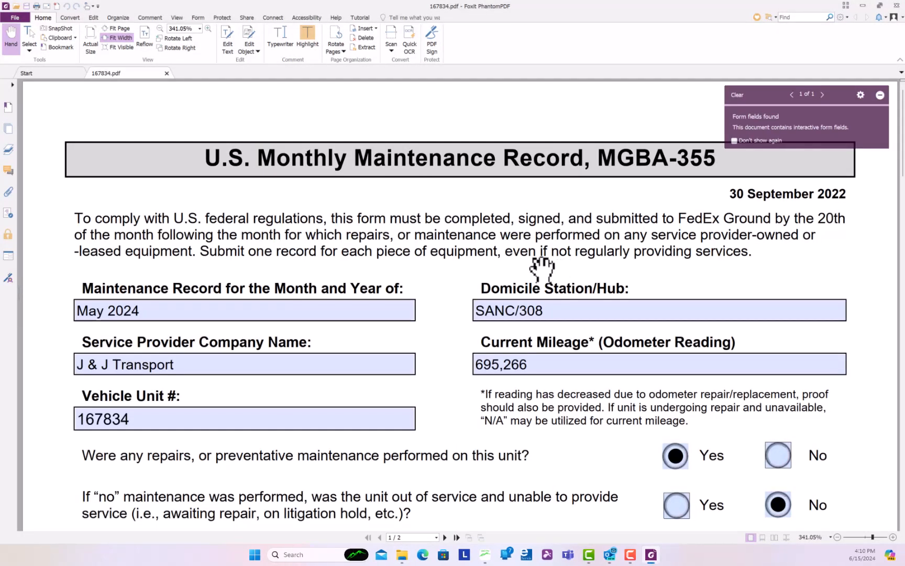
pyautogui.scroll(-5, 489, 233)
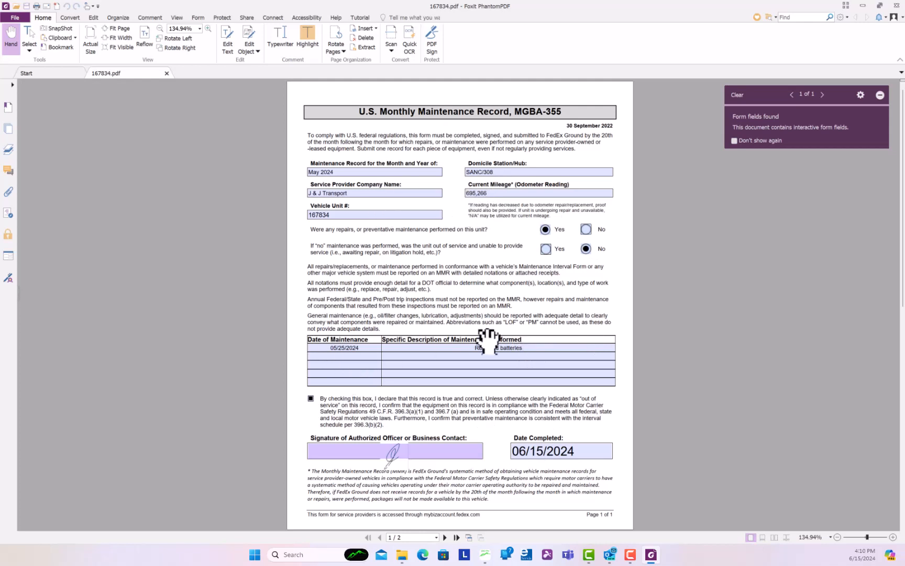
pyautogui.scroll(-3, 546, 374)
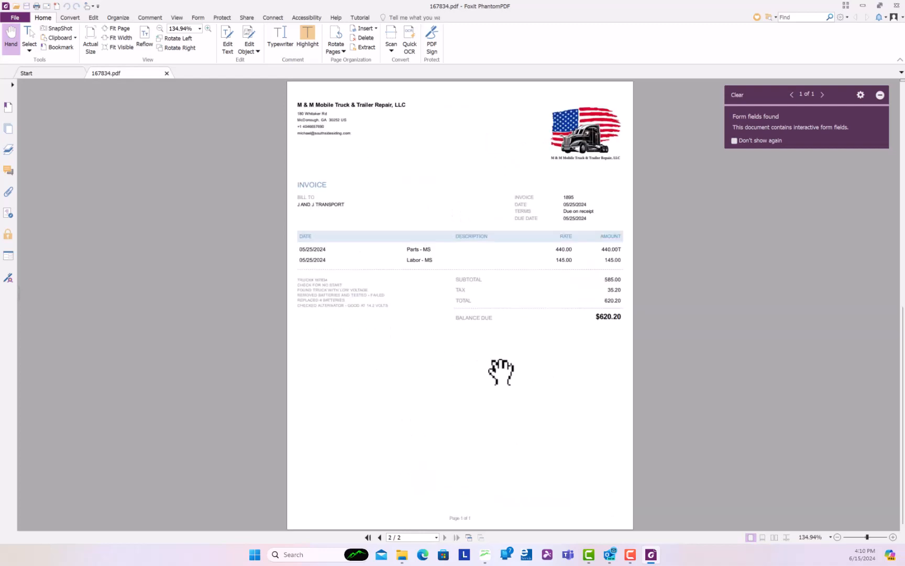
pyautogui.scroll(3, 497, 373)
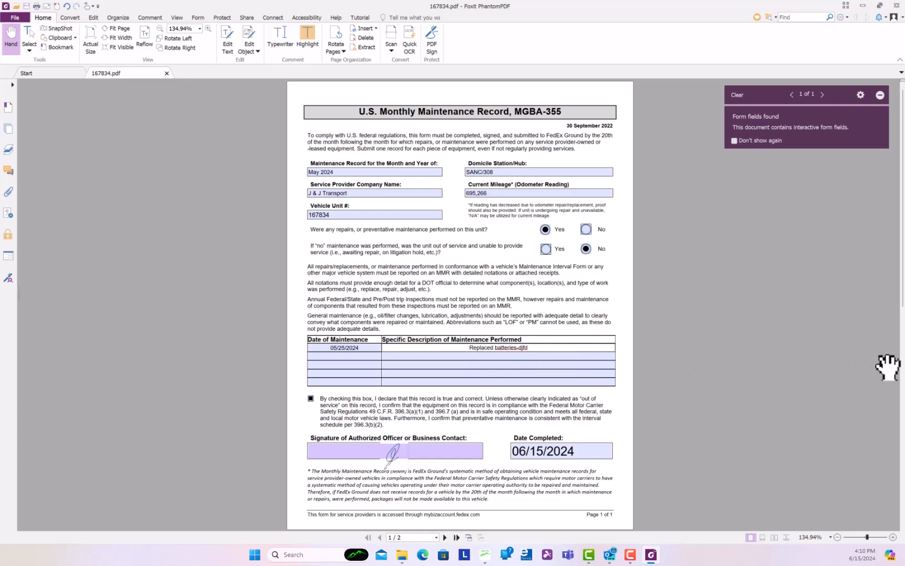
pyautogui.click(898, 7)
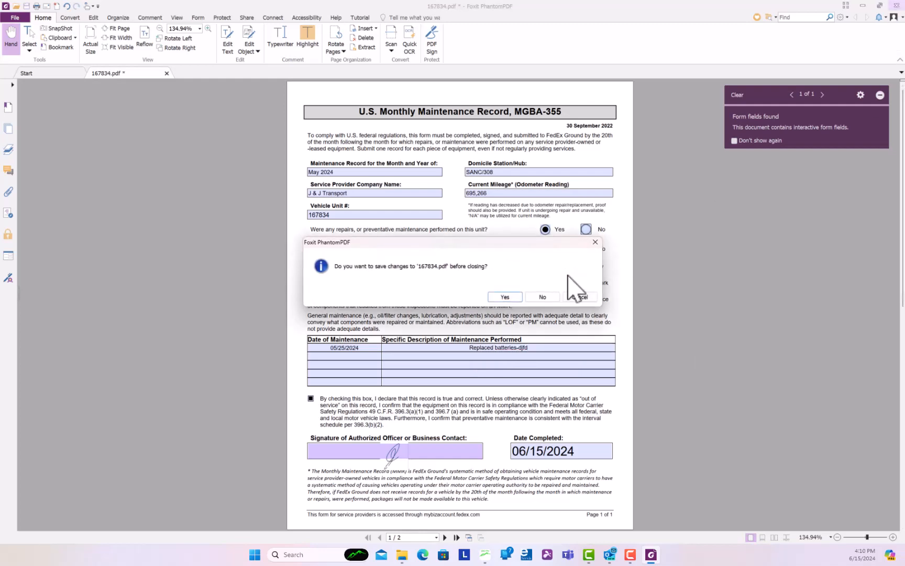
pyautogui.click(548, 300)
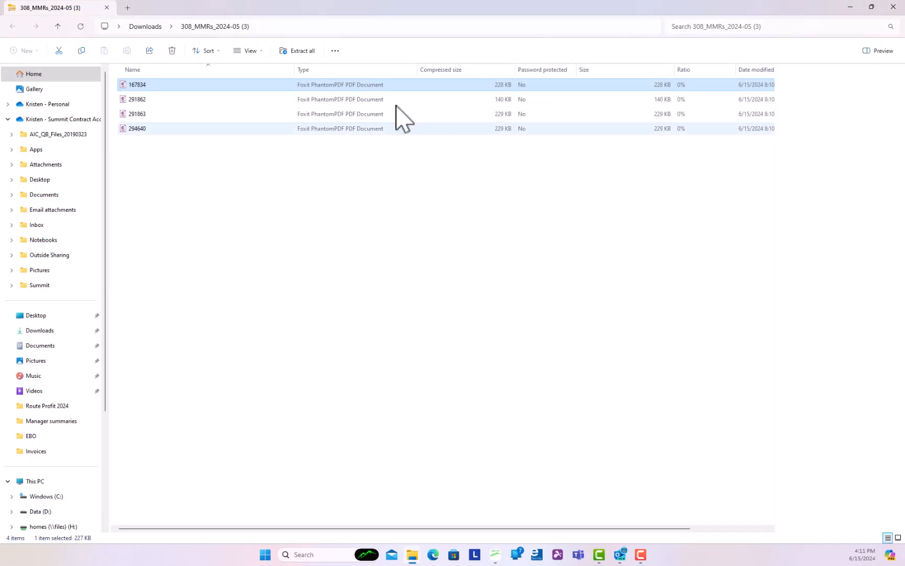
pyautogui.click(894, 6)
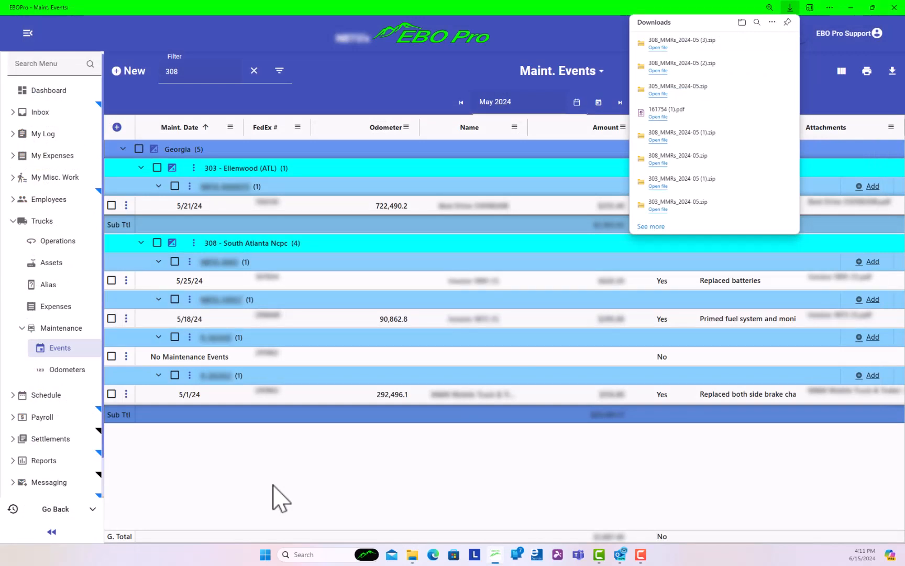
pyautogui.click(548, 26)
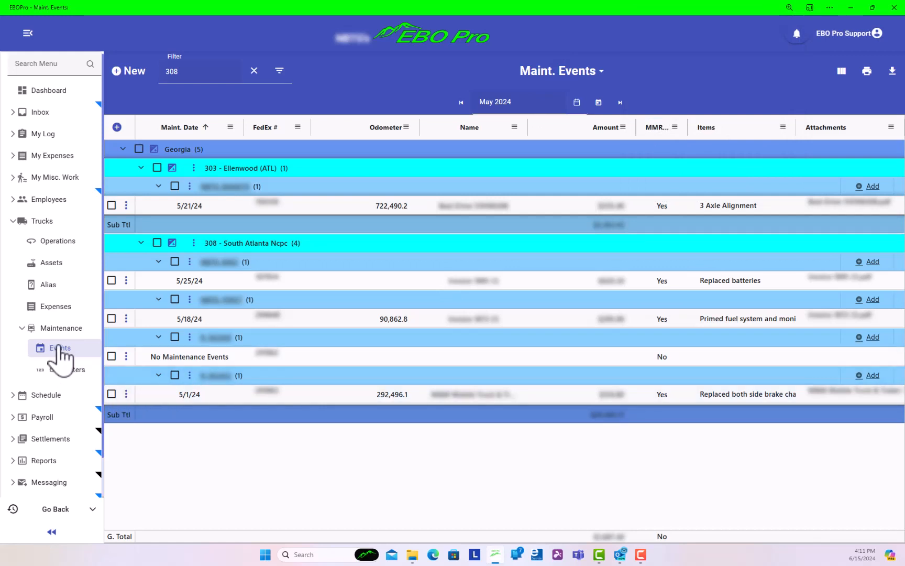
# Step: Reopen the trucks' maintenance events from the Trucks section and start a new maintenance event
pyautogui.click(46, 224)
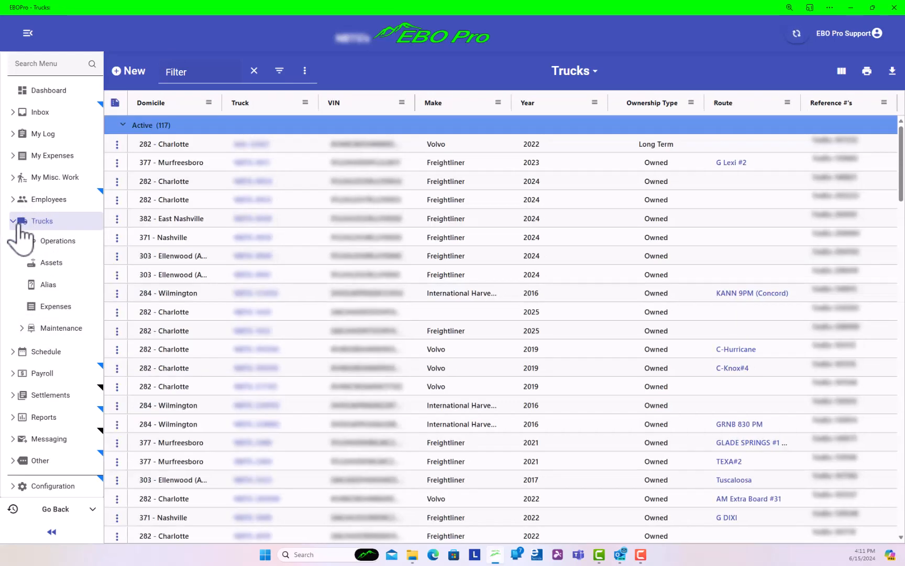
pyautogui.click(18, 223)
pyautogui.click(46, 226)
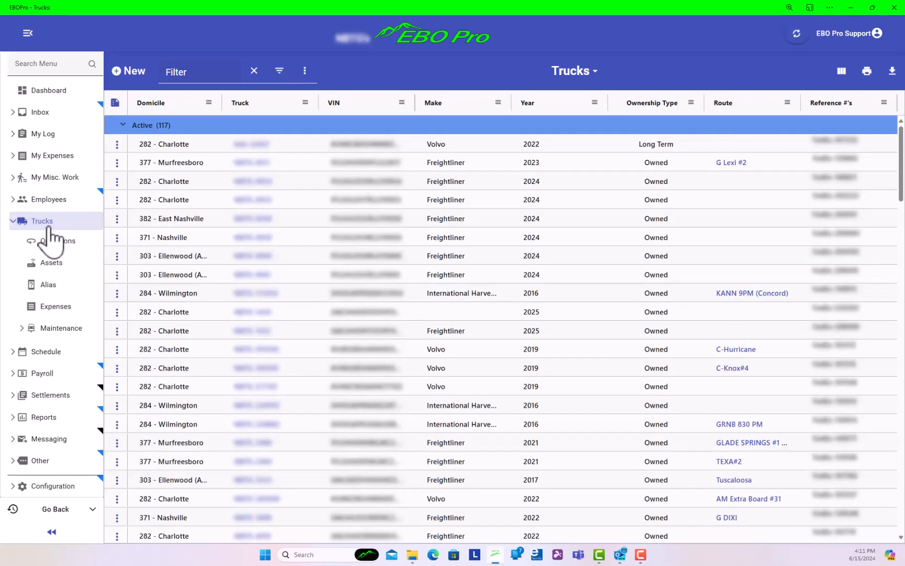
pyautogui.click(54, 328)
pyautogui.click(62, 348)
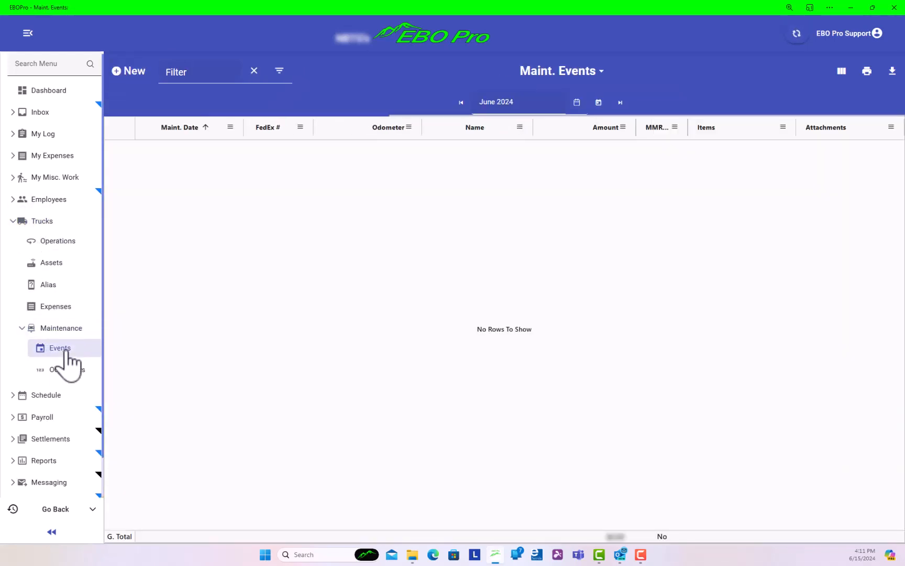
pyautogui.click(116, 73)
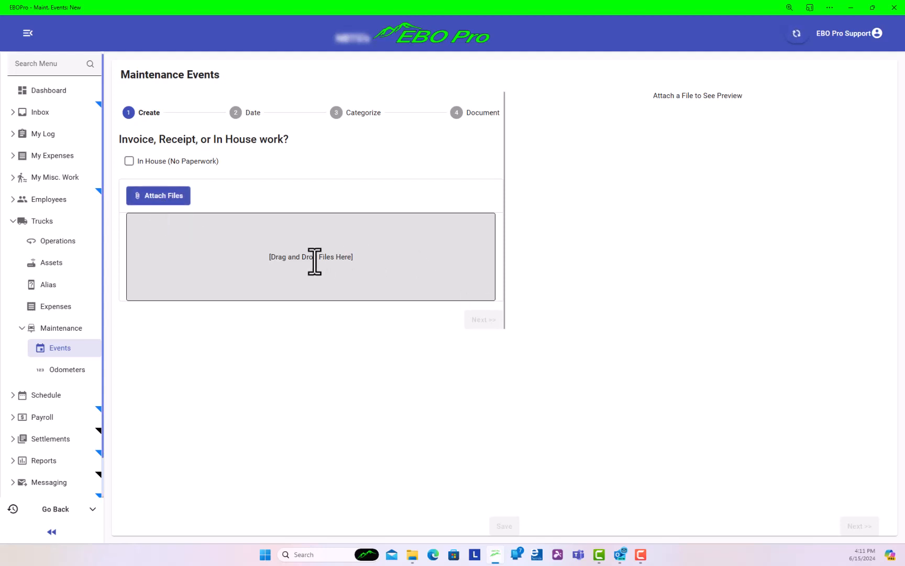
# Step: Attach the PDF "M&M Mobile Truck & Trailer Repair Invoice 1885" from the video info folder and review its preview
pyautogui.click(412, 555)
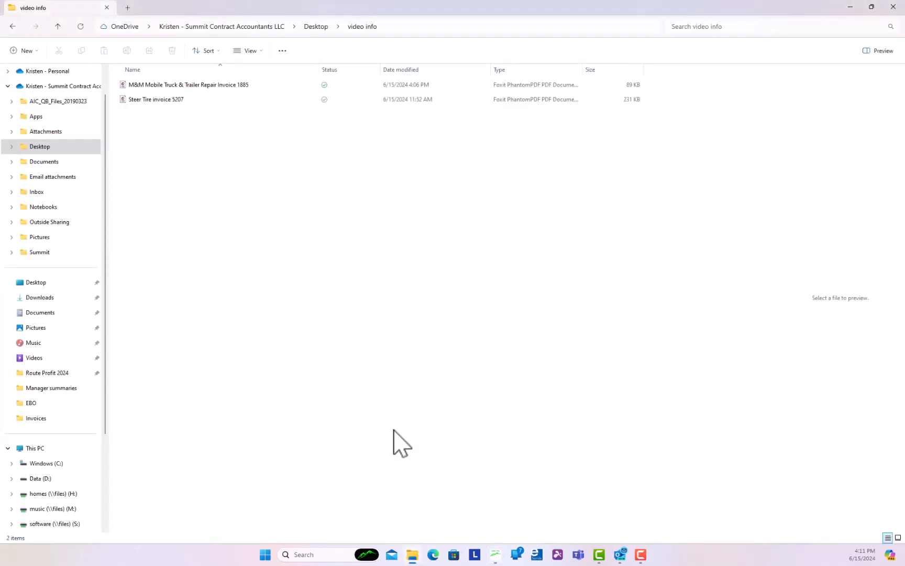
pyautogui.click(285, 86)
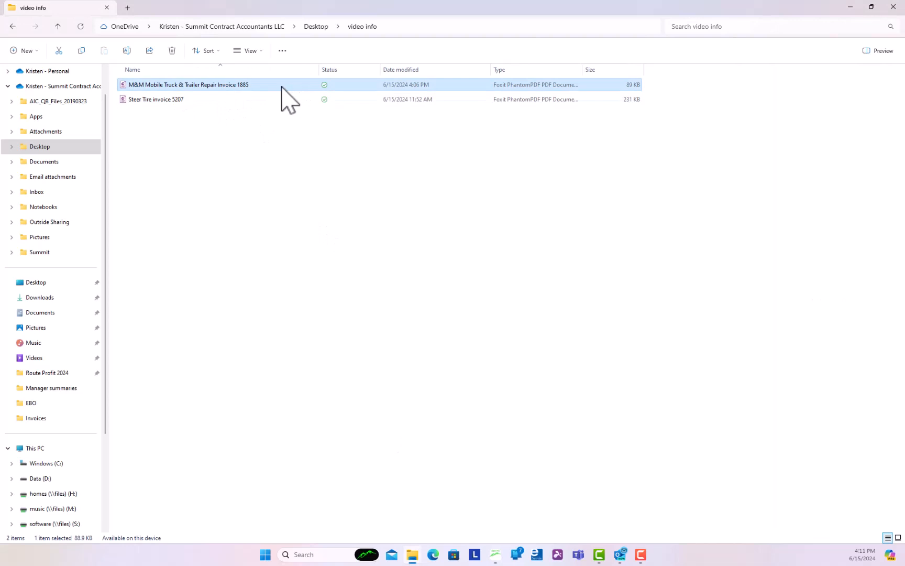
pyautogui.moveTo(282, 85); pyautogui.dragTo(269, 235)
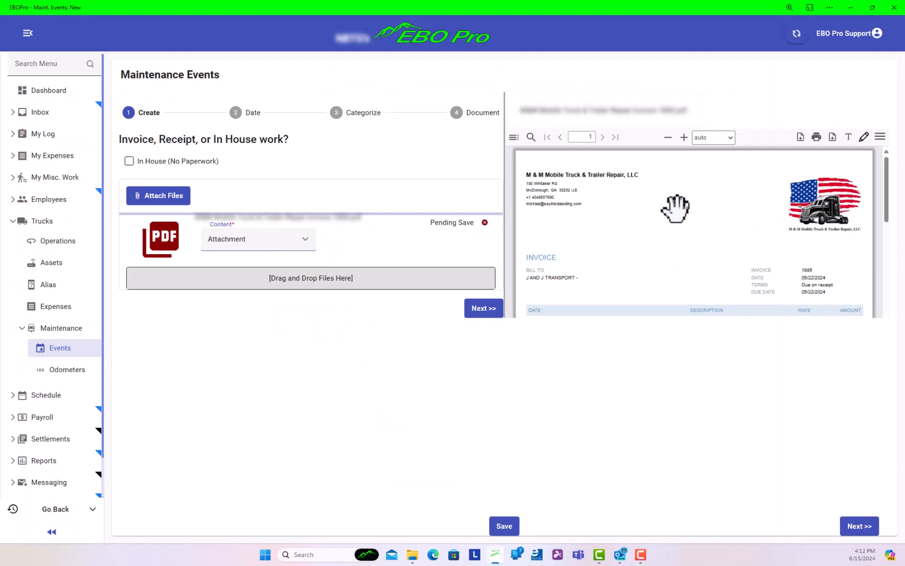
pyautogui.scroll(-5, 670, 225)
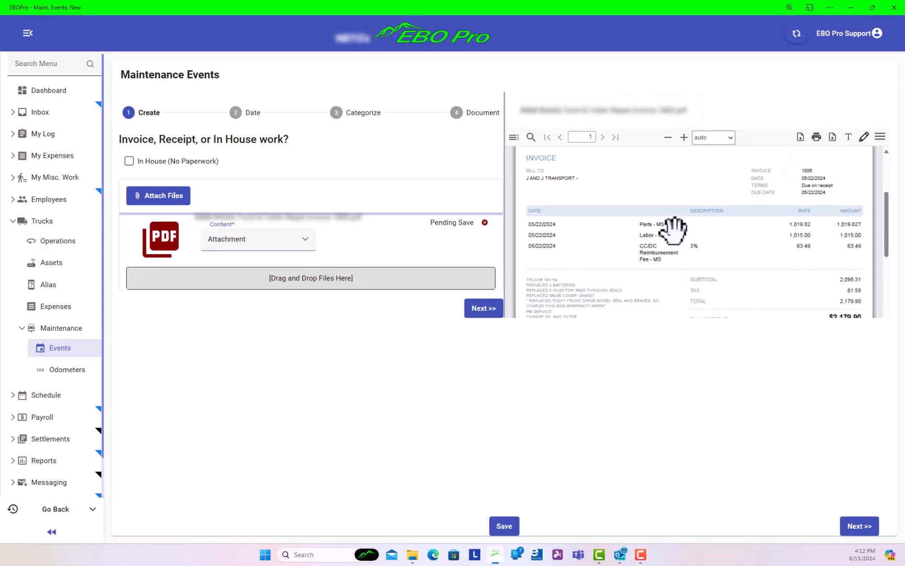
pyautogui.scroll(4, 671, 229)
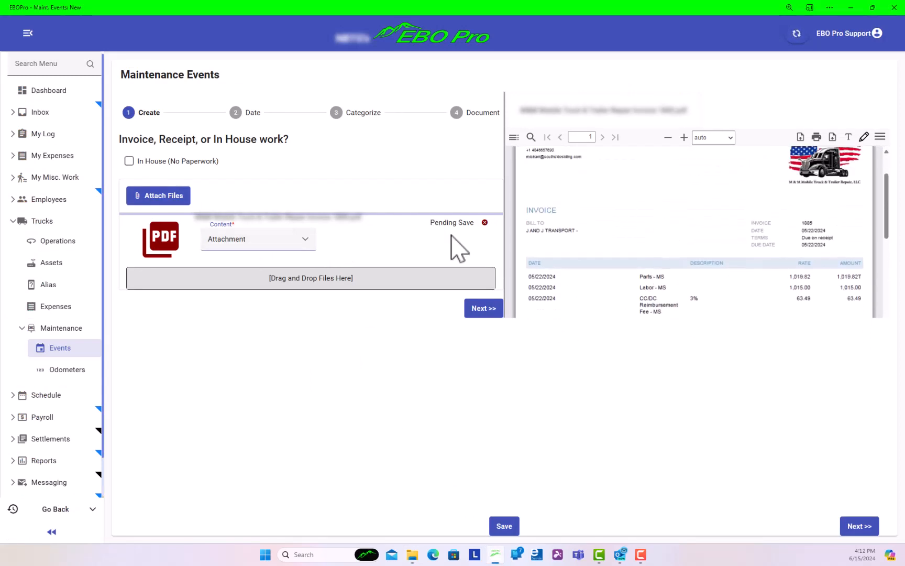
pyautogui.scroll(-1, 673, 230)
pyautogui.scroll(-1, 647, 249)
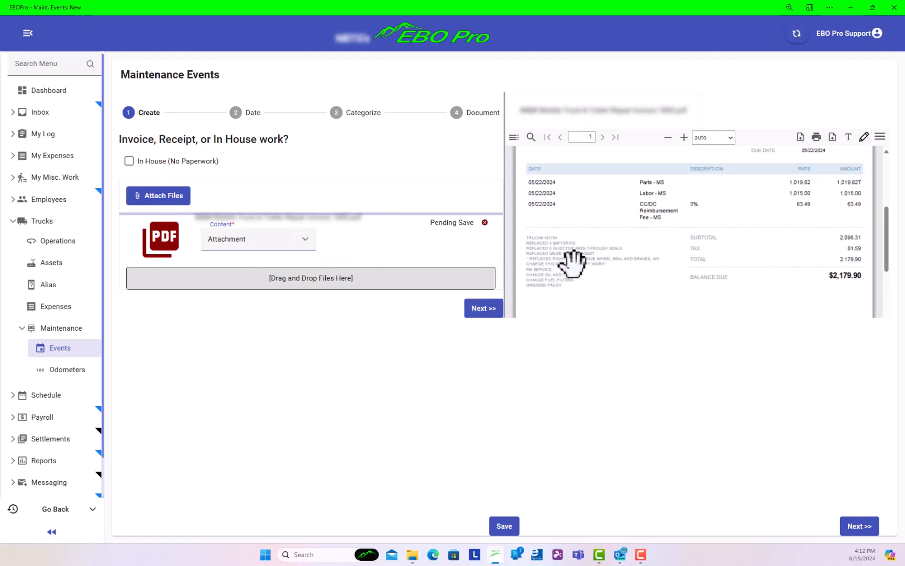
# Step: Set the event's maintenance date to 05/22/2024 and continue to the Categorize stage
pyautogui.click(480, 309)
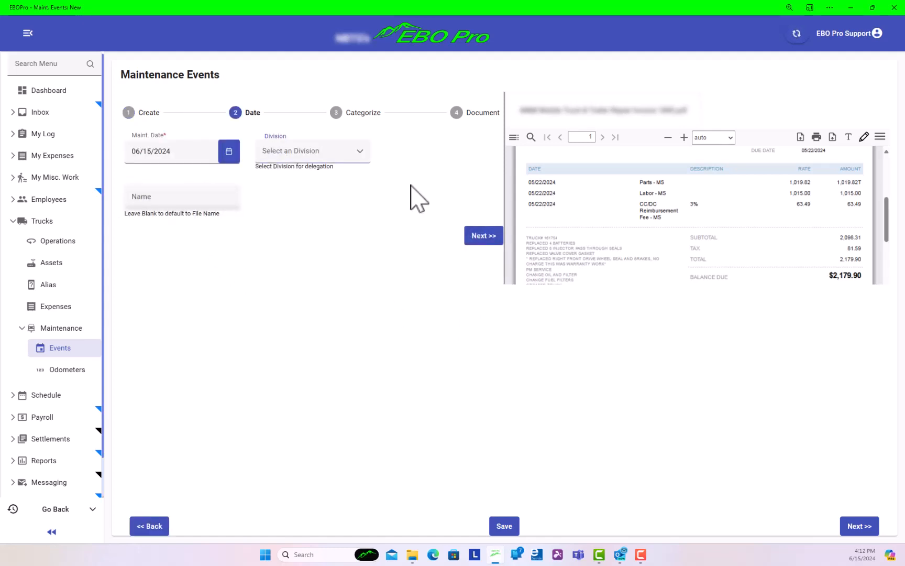
pyautogui.click(229, 156)
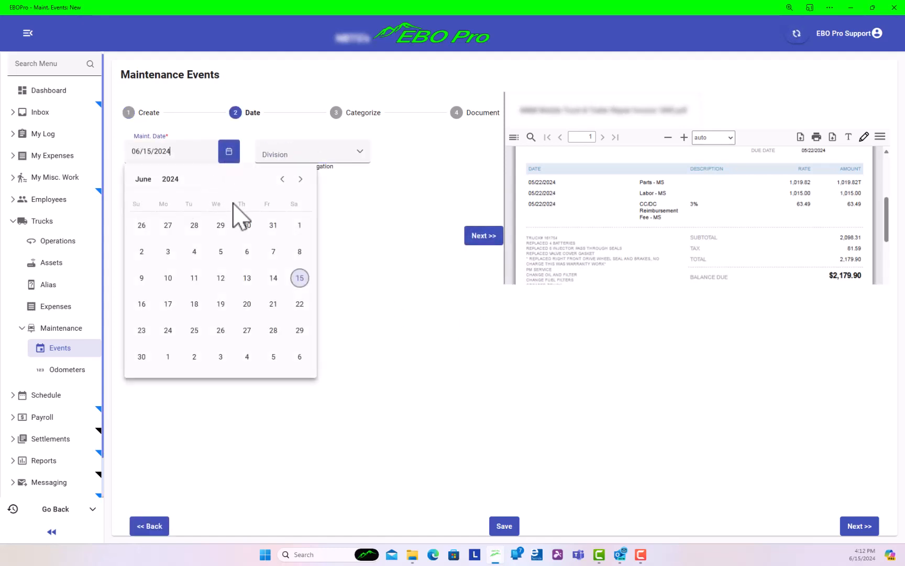
pyautogui.click(283, 180)
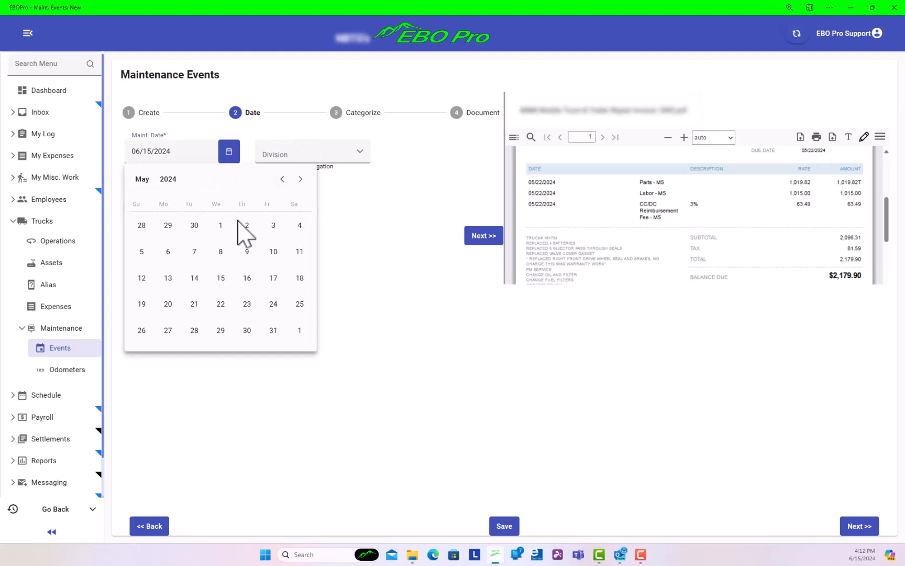
pyautogui.click(221, 303)
pyautogui.click(482, 235)
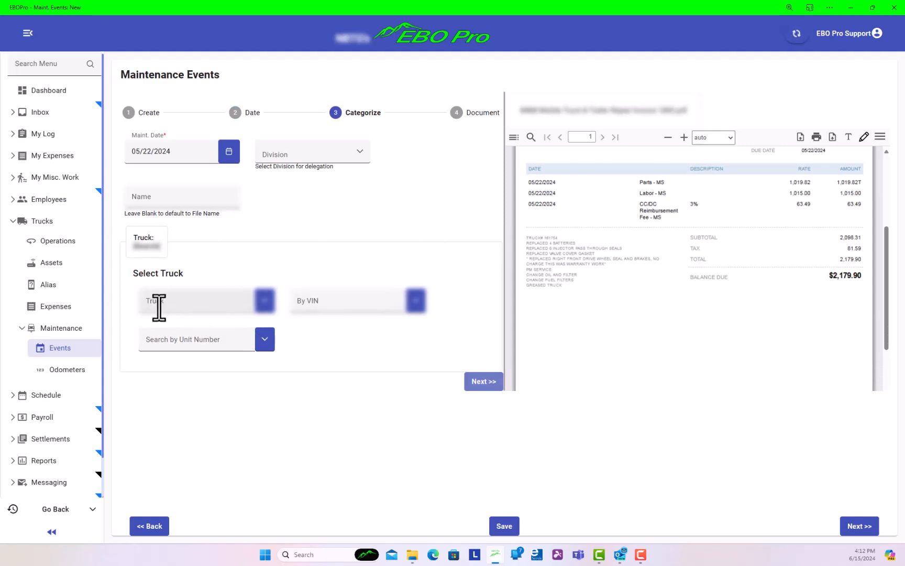
# Step: Assign the truck with unit number 161754 to the event and continue to the Document stage
pyautogui.click(182, 341)
pyautogui.write('1617')
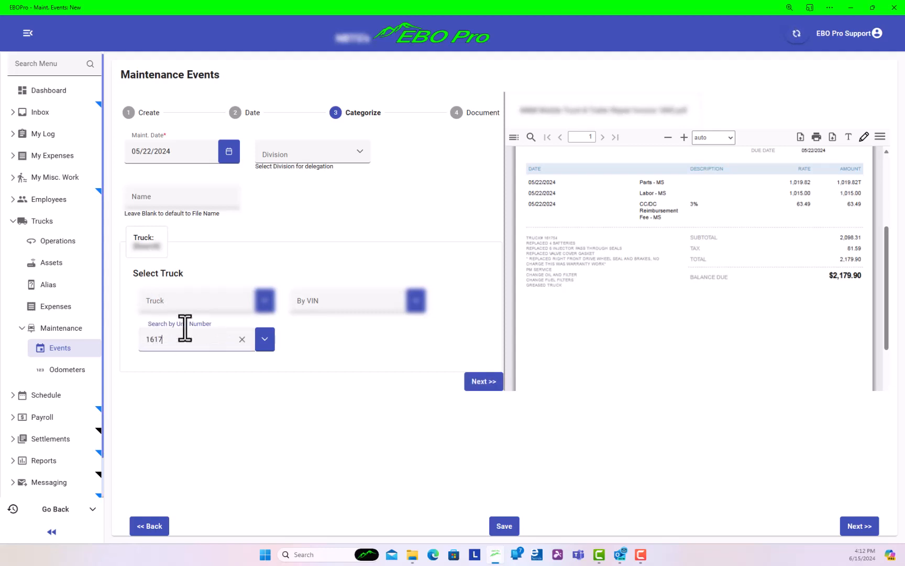
pyautogui.write('54')
pyautogui.click(171, 371)
pyautogui.click(473, 380)
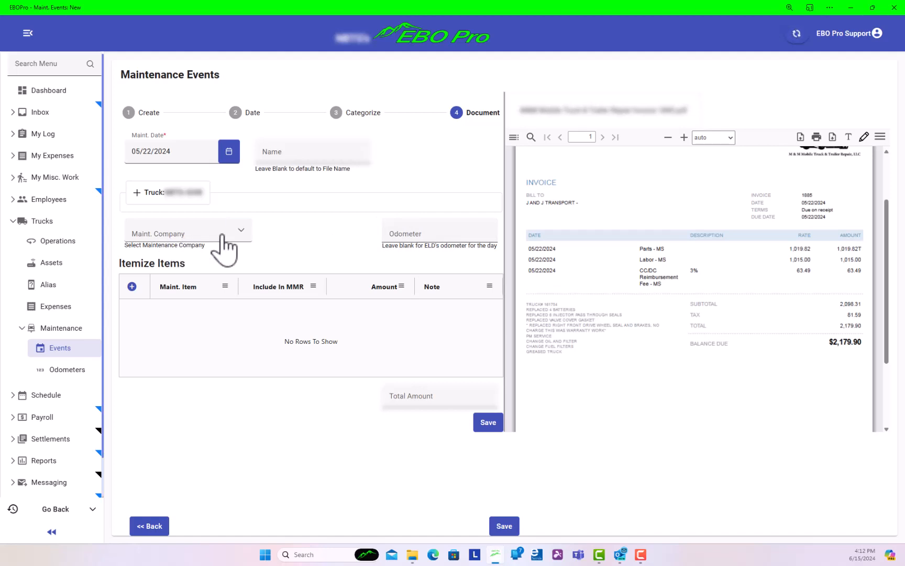
# Step: Add a PM maintenance item to the event's itemized list, with Include In MMR enabled, and save the item
pyautogui.click(132, 287)
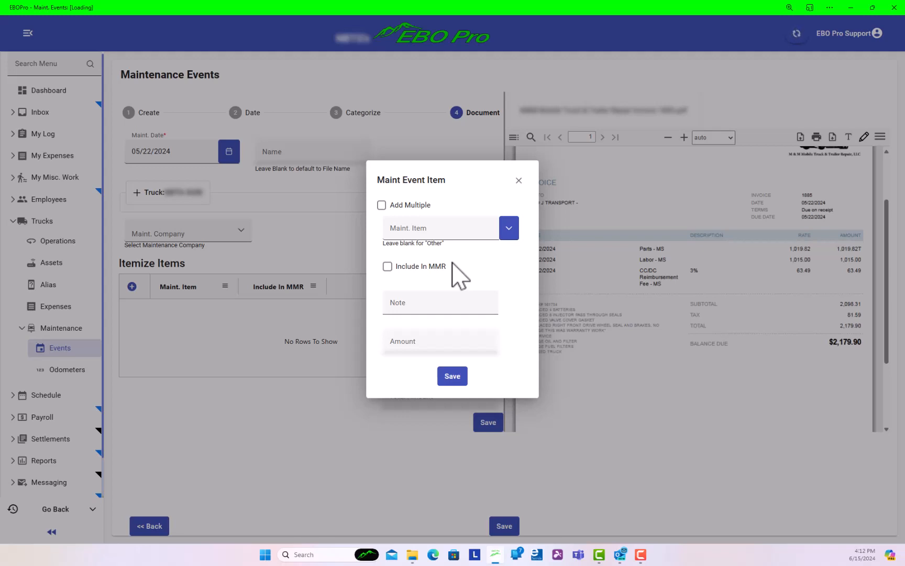
pyautogui.click(507, 230)
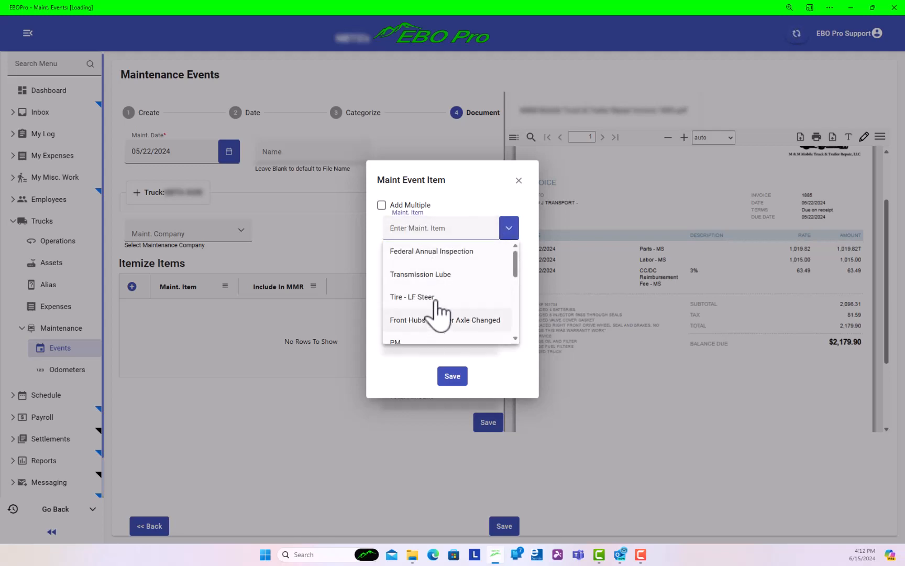
pyautogui.click(464, 210)
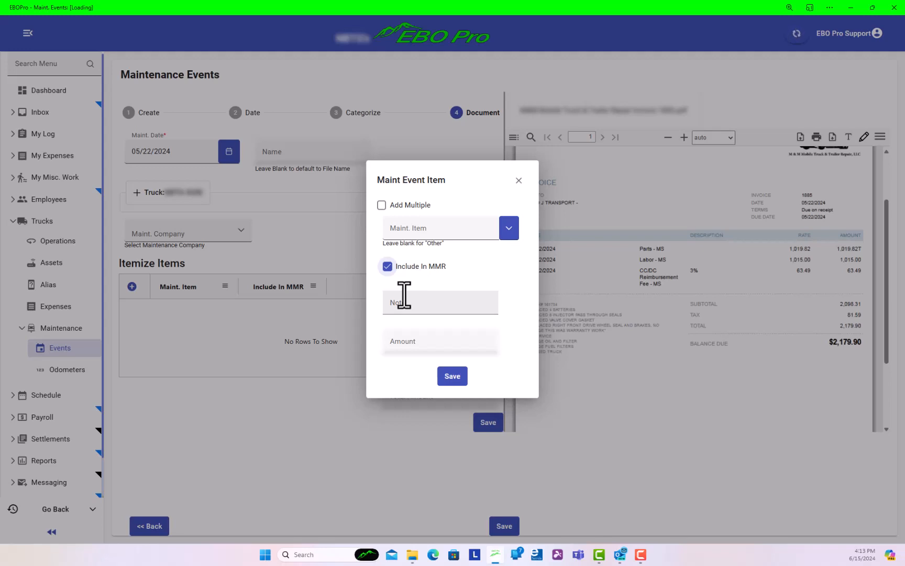
pyautogui.click(507, 230)
pyautogui.scroll(-5, 461, 288)
pyautogui.click(411, 247)
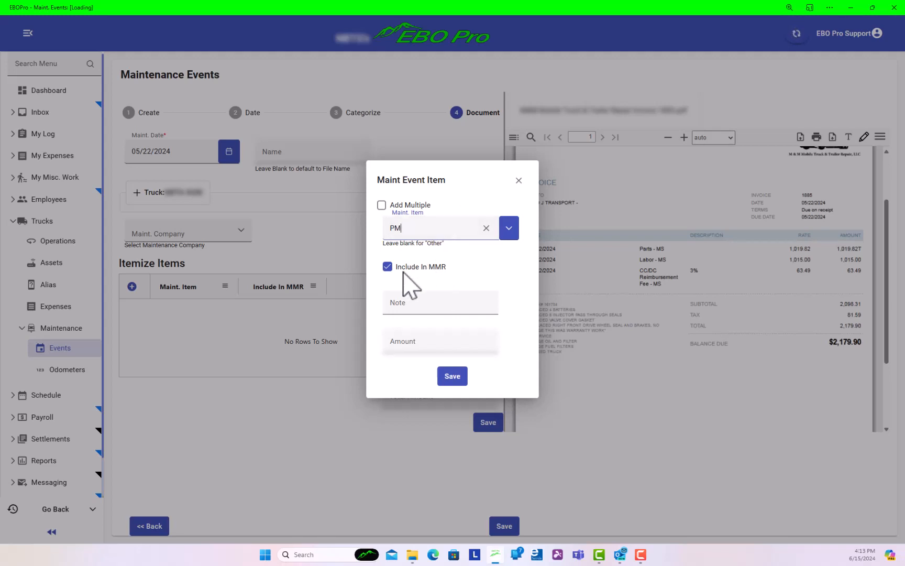
pyautogui.click(452, 376)
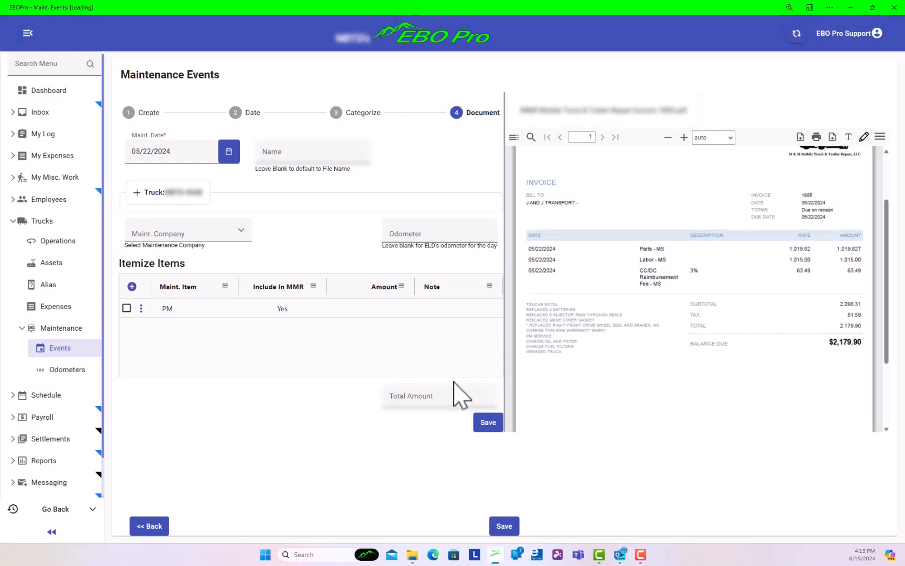
# Step: Set the event's total amount to $2,179.90 from the invoice and save the maintenance event
pyautogui.click(426, 396)
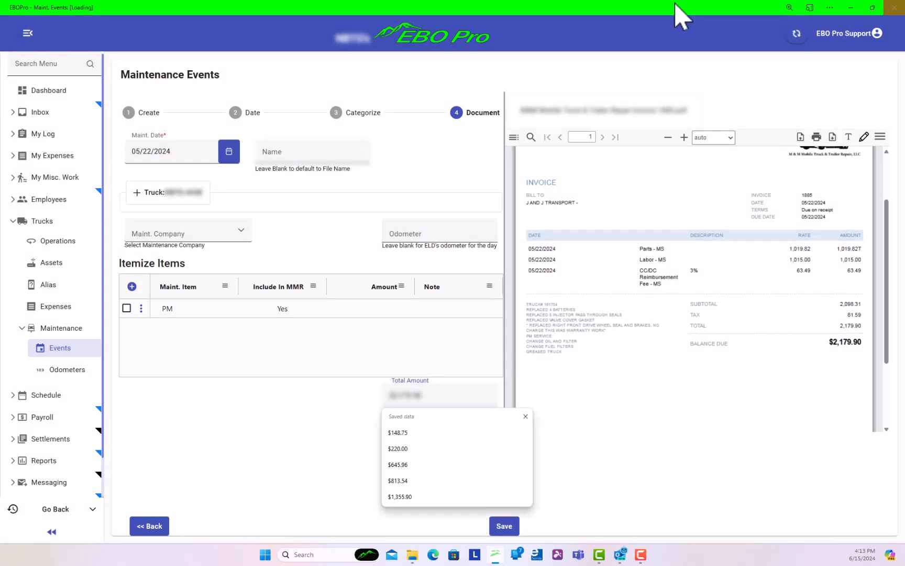
pyautogui.click(330, 411)
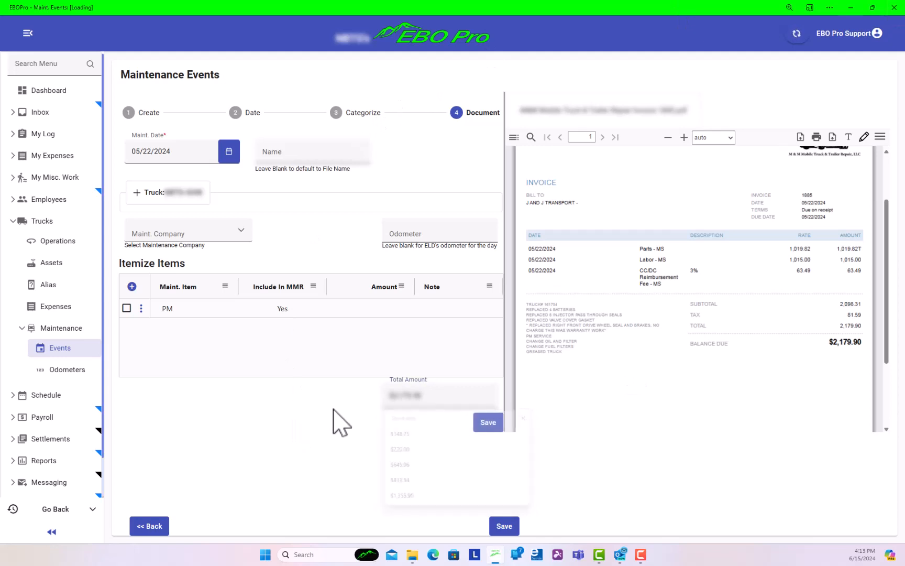
pyautogui.click(486, 428)
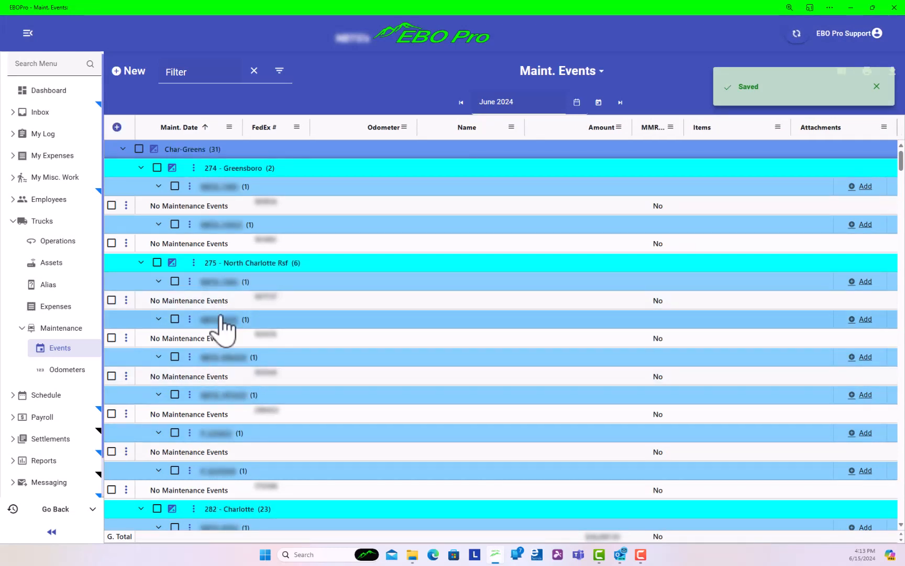
# Step: Show the May 2024 maintenance events filtered by 161754 and check the MMR creation options for hub 305 - Marietta
pyautogui.click(461, 102)
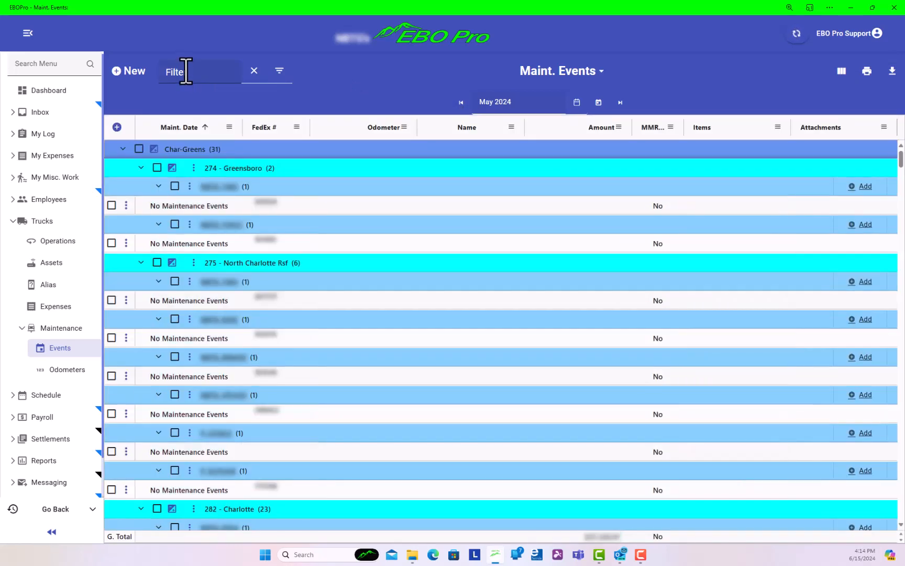
pyautogui.click(186, 72)
pyautogui.write('161754')
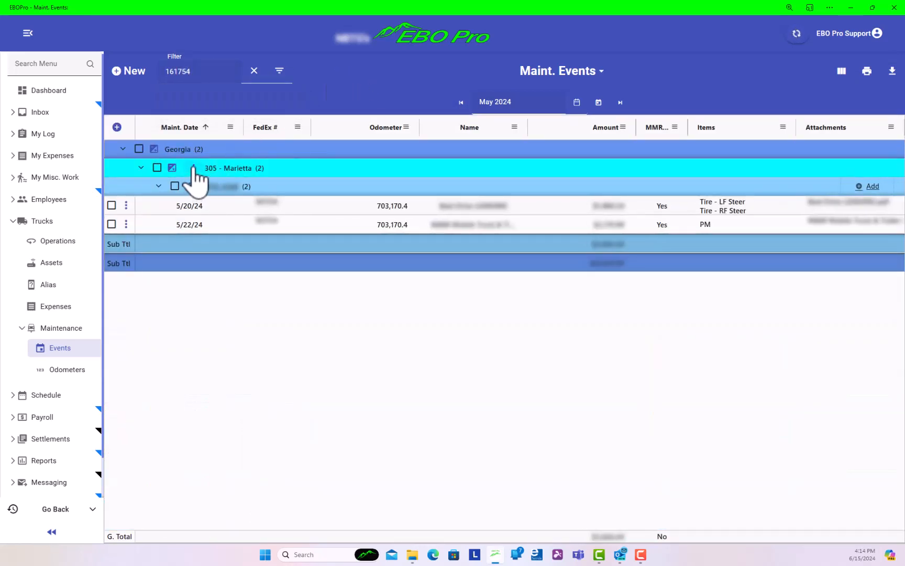
pyautogui.click(193, 167)
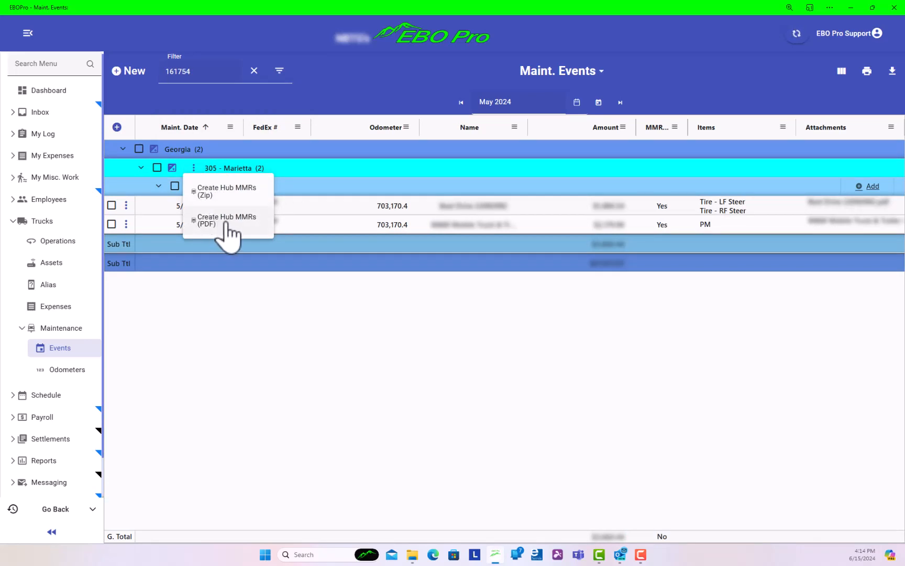
pyautogui.click(176, 279)
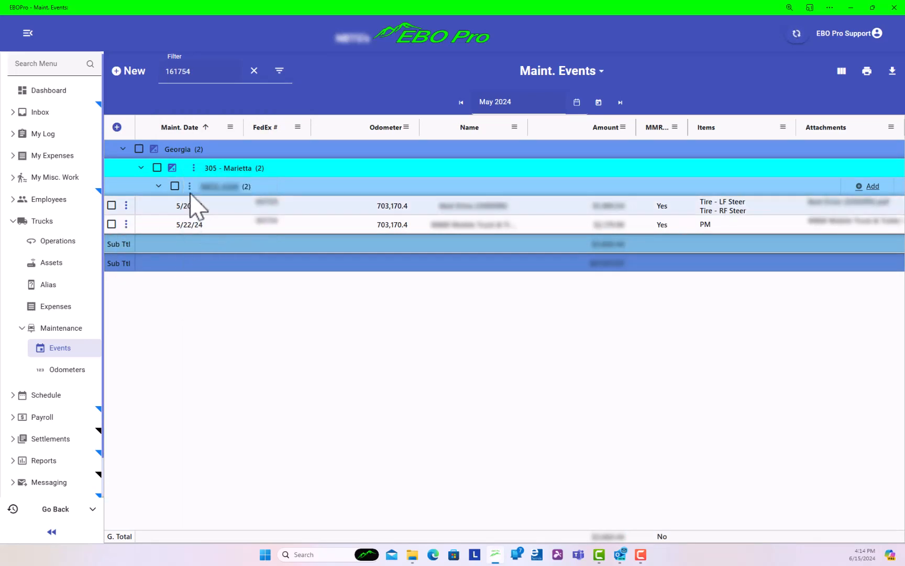
# Step: Create the May 2024 MMR for the filtered truck with the default options, including the attached invoices
pyautogui.click(189, 187)
pyautogui.click(213, 213)
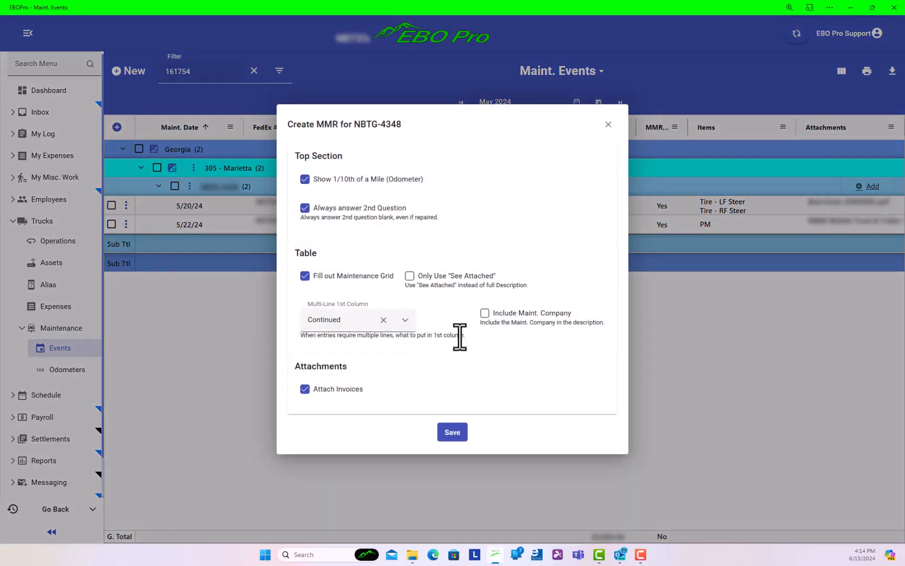
pyautogui.click(452, 433)
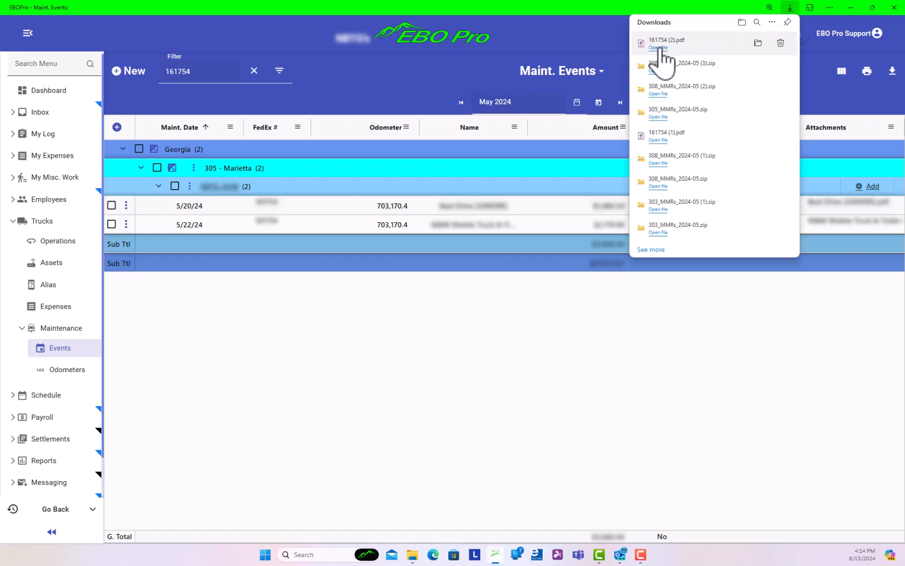
# Step: Open the downloaded "161754 (2).pdf", review the maintenance record and its attached invoice pages, and close it
pyautogui.click(659, 48)
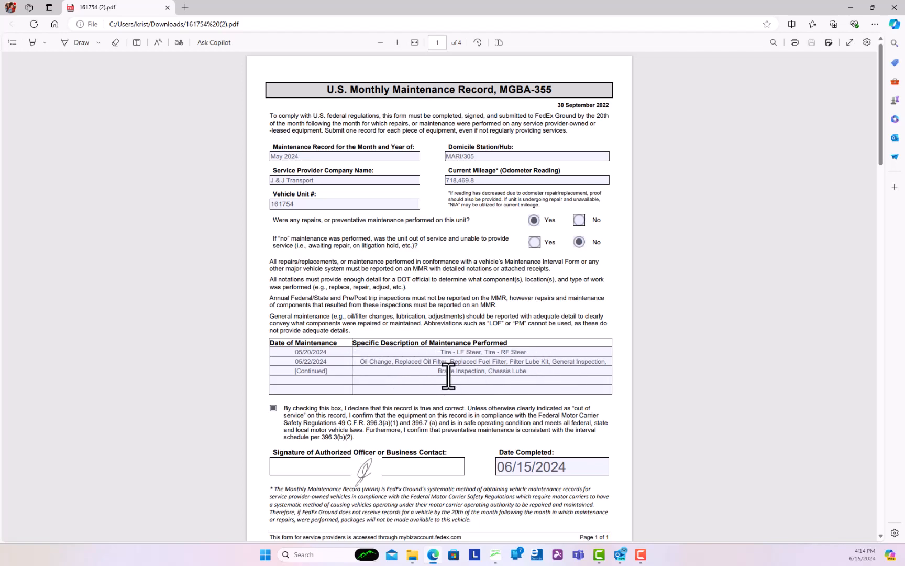
pyautogui.scroll(-10, 434, 380)
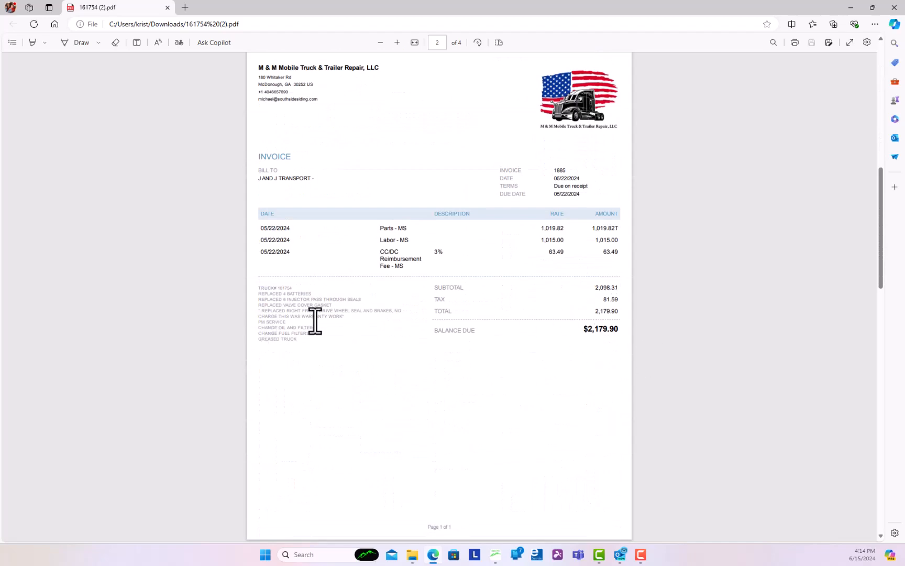
pyautogui.scroll(-1, 449, 385)
pyautogui.scroll(10, 453, 360)
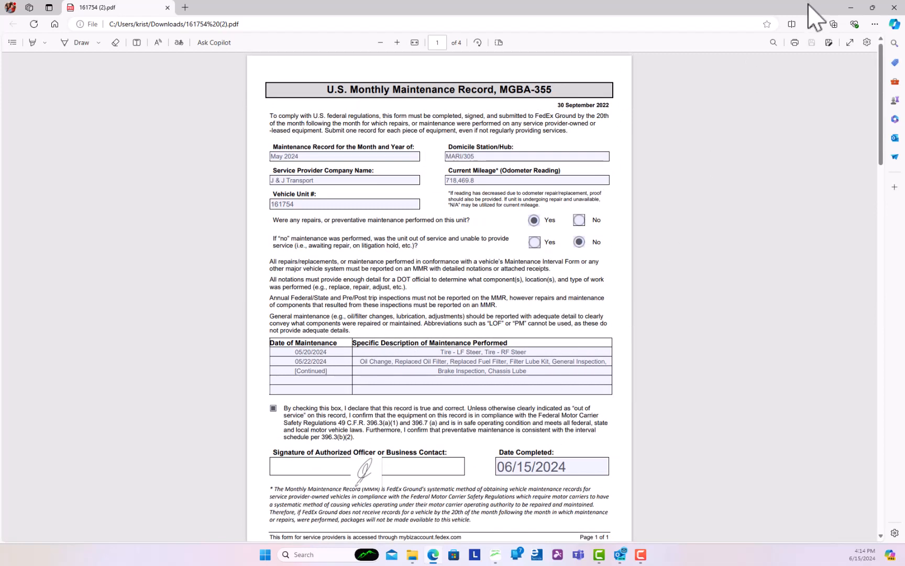
pyautogui.click(894, 8)
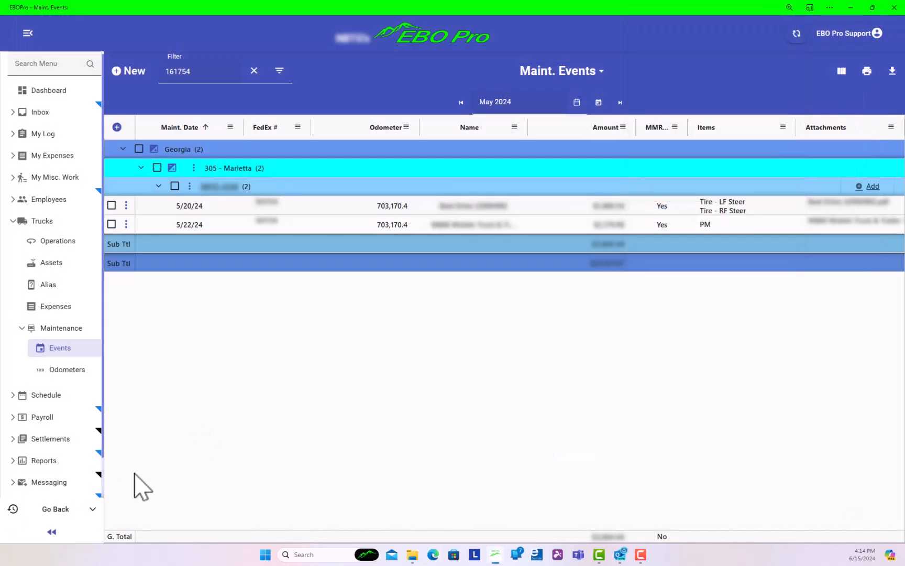
# Step: Open the list of maintenance items under the truck settings in the configuration section
pyautogui.scroll(-1, 43, 461)
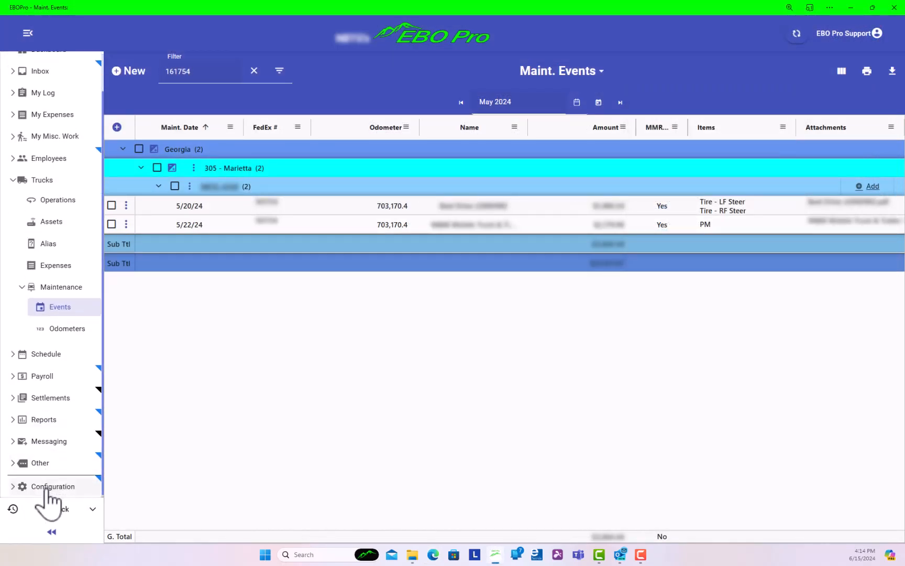
pyautogui.click(53, 487)
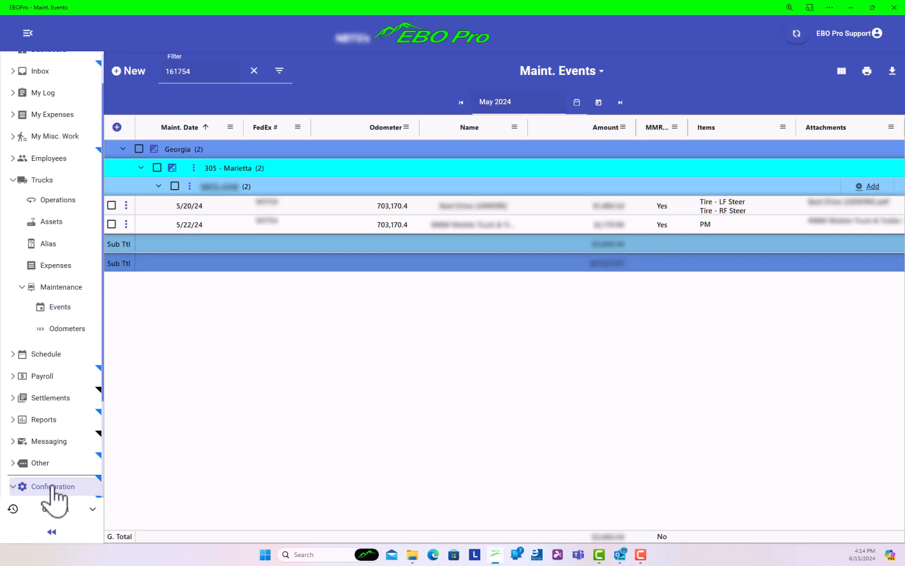
pyautogui.scroll(-3, 48, 470)
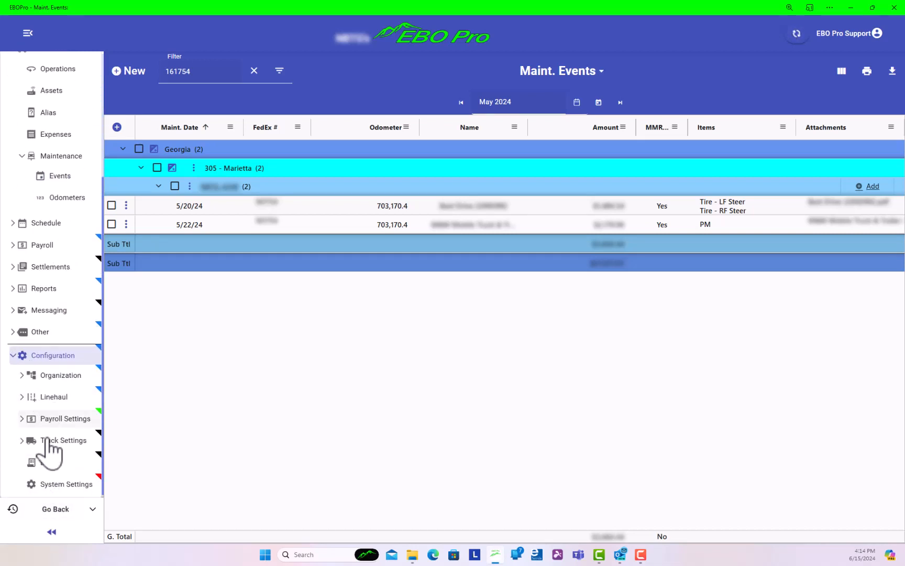
pyautogui.click(59, 441)
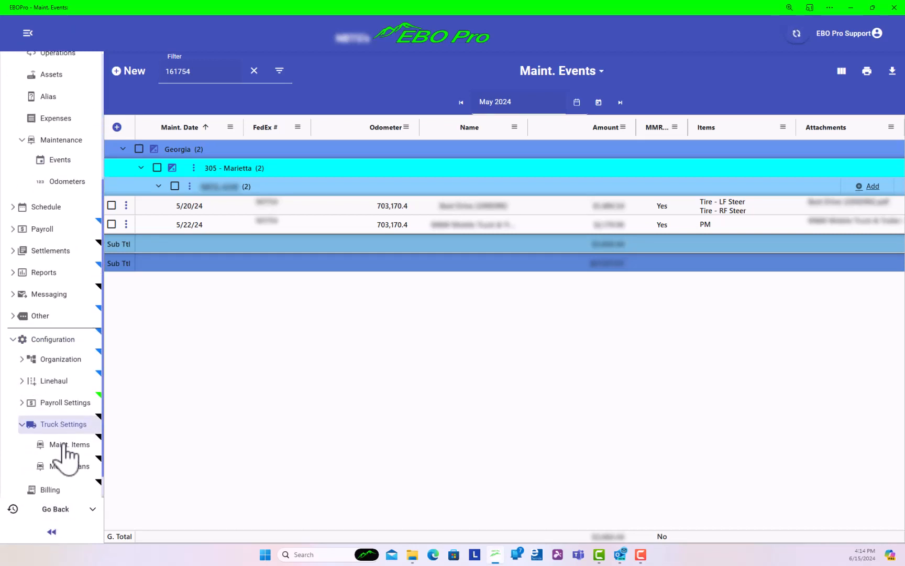
pyautogui.click(59, 423)
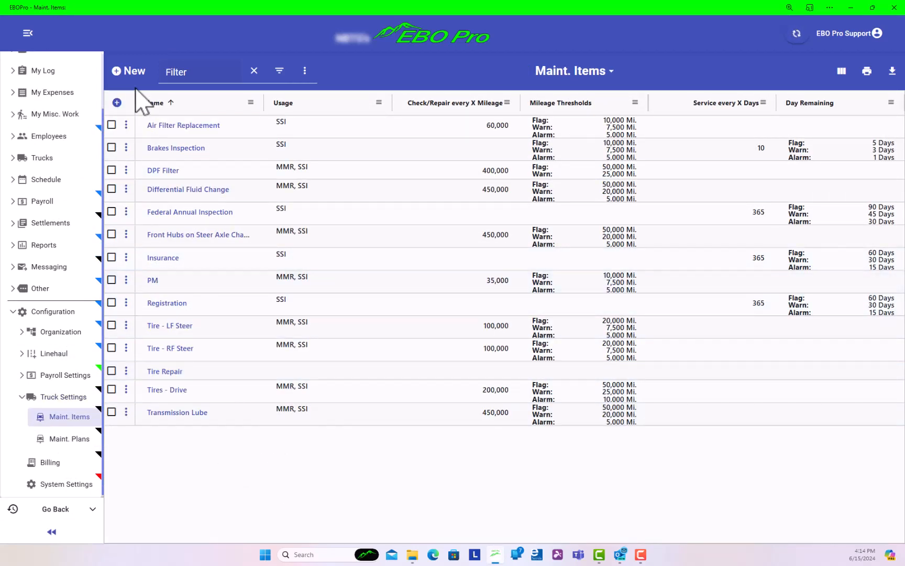
# Step: Open a blank maintenance item form, examine its MMR usage and MMR Name Override field, and return to the items list
pyautogui.click(121, 72)
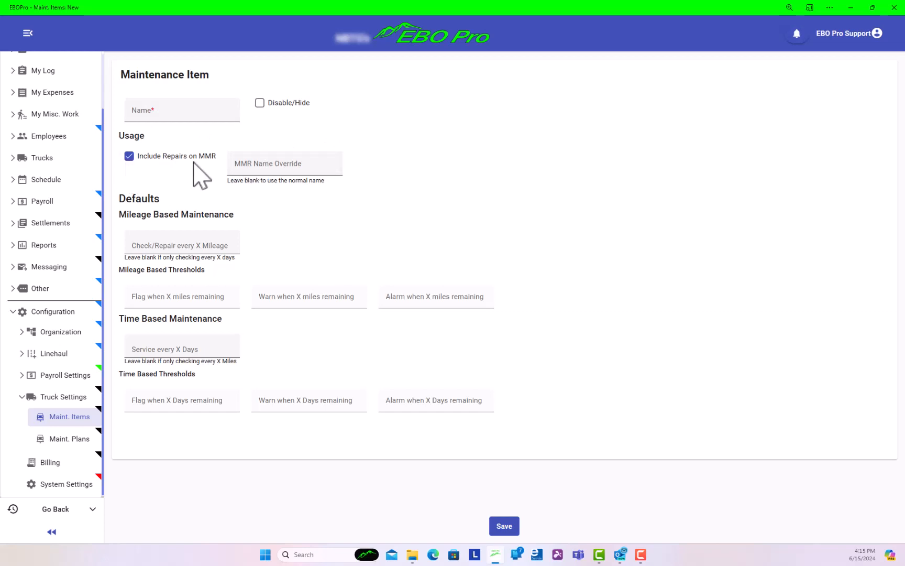
pyautogui.click(262, 167)
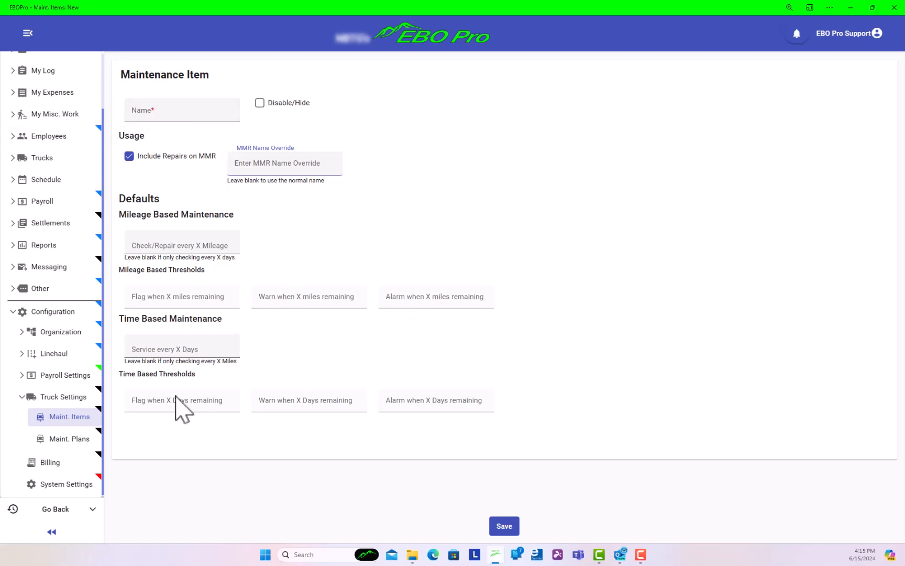
pyautogui.click(49, 417)
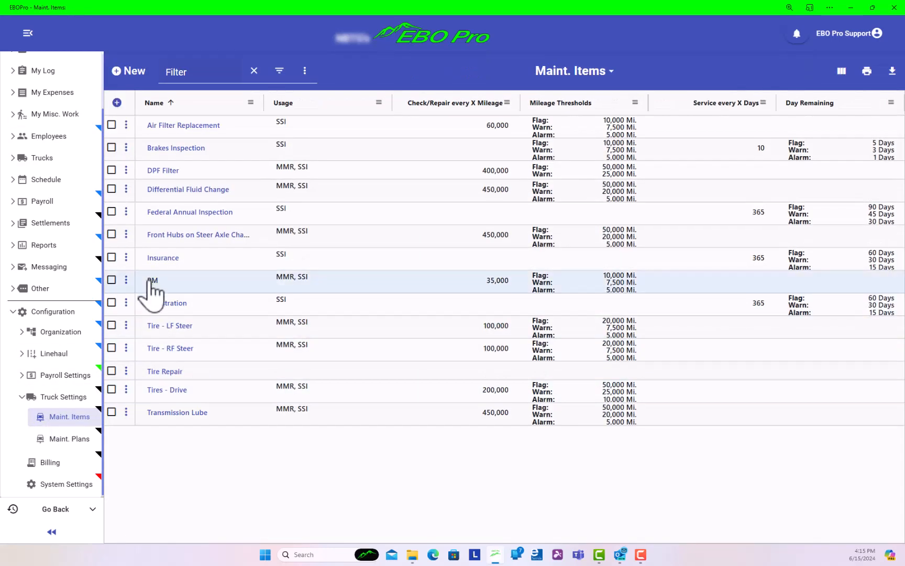
# Step: Open the PM maintenance item, read through its MMR Name Override text, and save the item
pyautogui.click(152, 281)
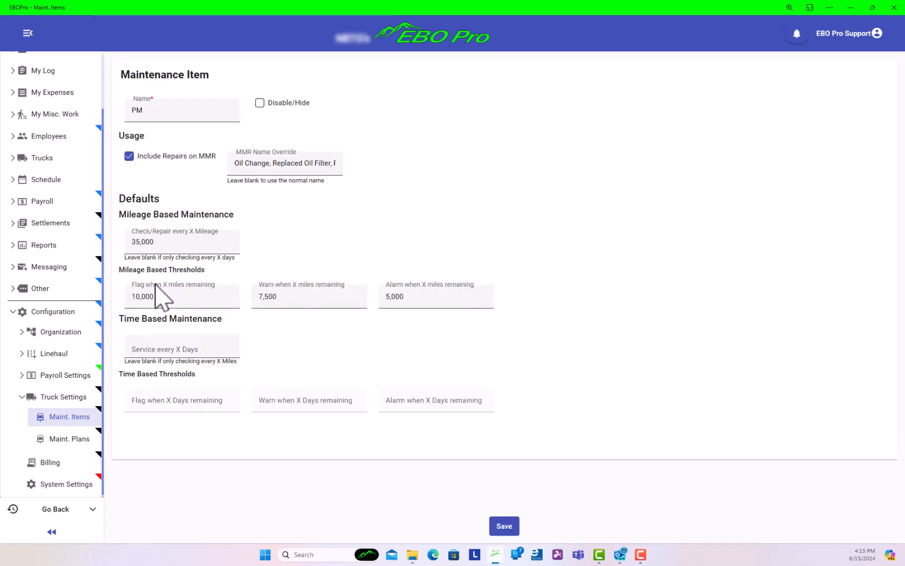
pyautogui.click(250, 163)
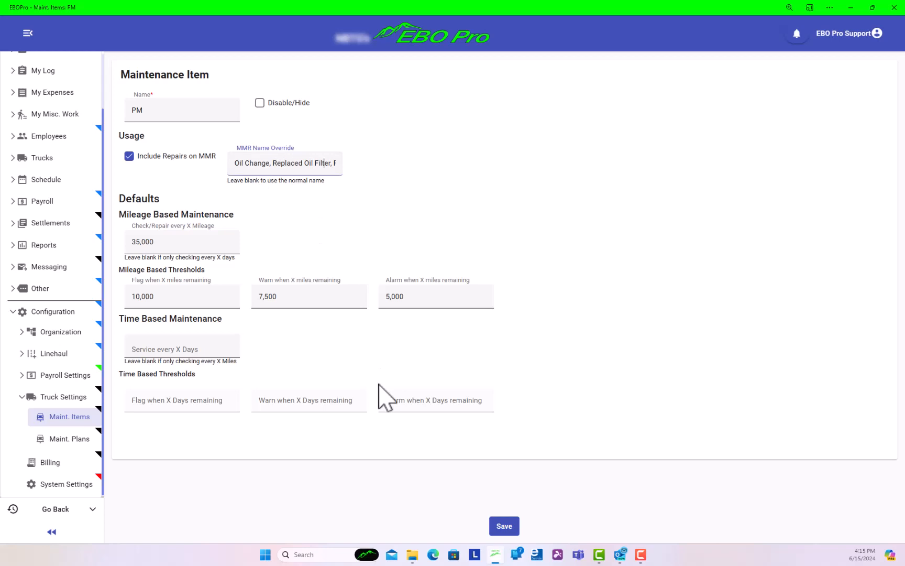
pyautogui.press('Right')
pyautogui.press('Right')
pyautogui.press('Right')
pyautogui.press('Right')
pyautogui.press('Right')
pyautogui.press('Right')
pyautogui.press('Right')
pyautogui.press('Right')
pyautogui.press('Right')
pyautogui.press('Right')
pyautogui.press('Right')
pyautogui.press('Right')
pyautogui.press('Right')
pyautogui.press('Right')
pyautogui.press('Right')
pyautogui.press('Right')
pyautogui.press('Right')
pyautogui.press('Right')
pyautogui.press('Right')
pyautogui.press('Right')
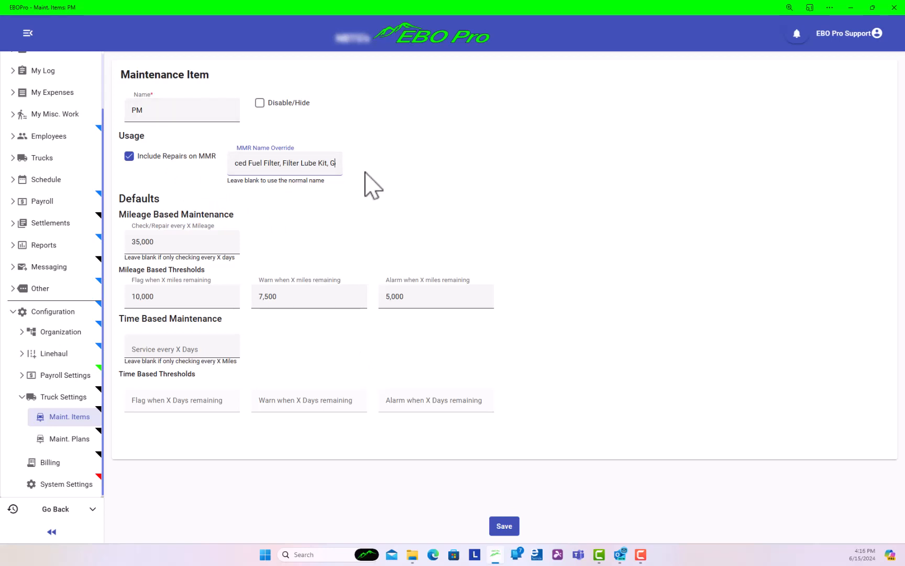
pyautogui.click(499, 525)
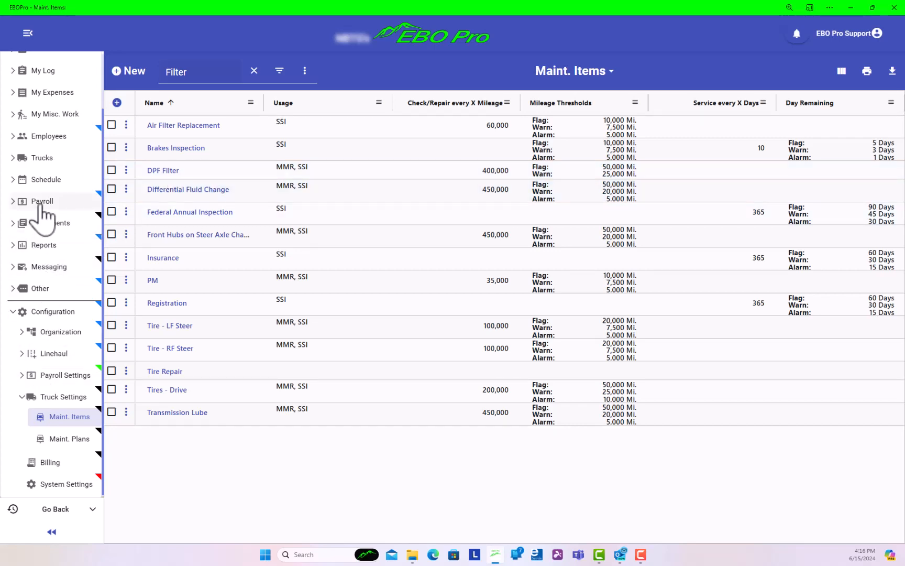
# Step: Reopen the trucks' maintenance events and show those for May 2024
pyautogui.click(44, 159)
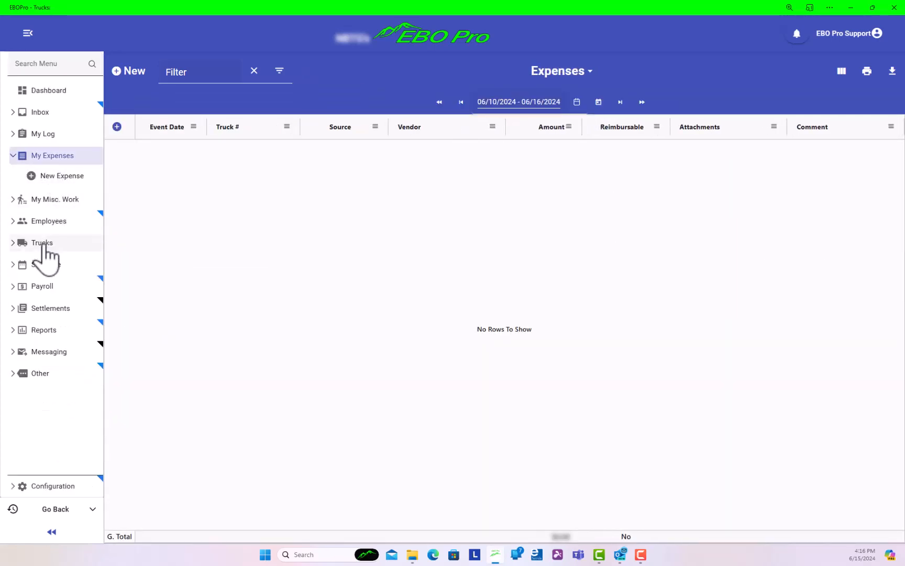
pyautogui.click(45, 242)
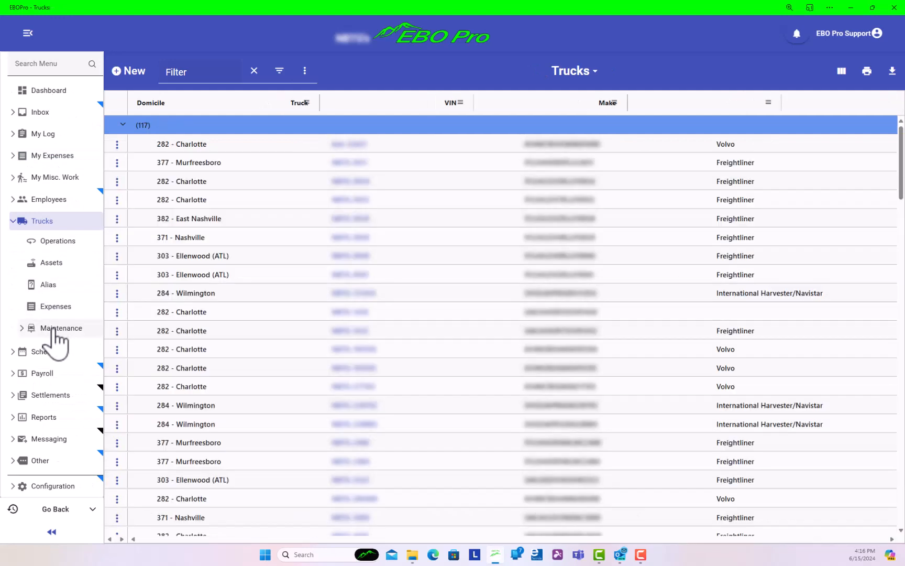
pyautogui.click(53, 329)
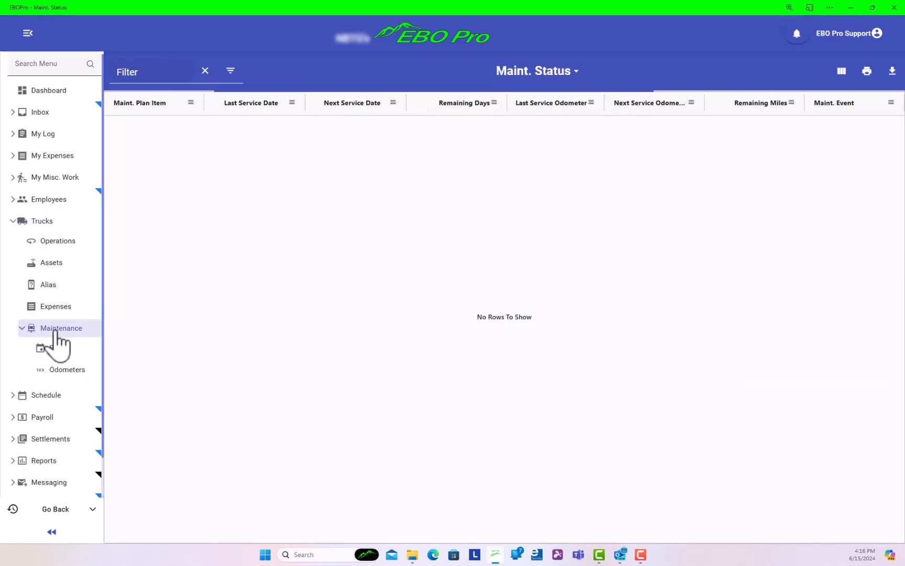
pyautogui.click(56, 348)
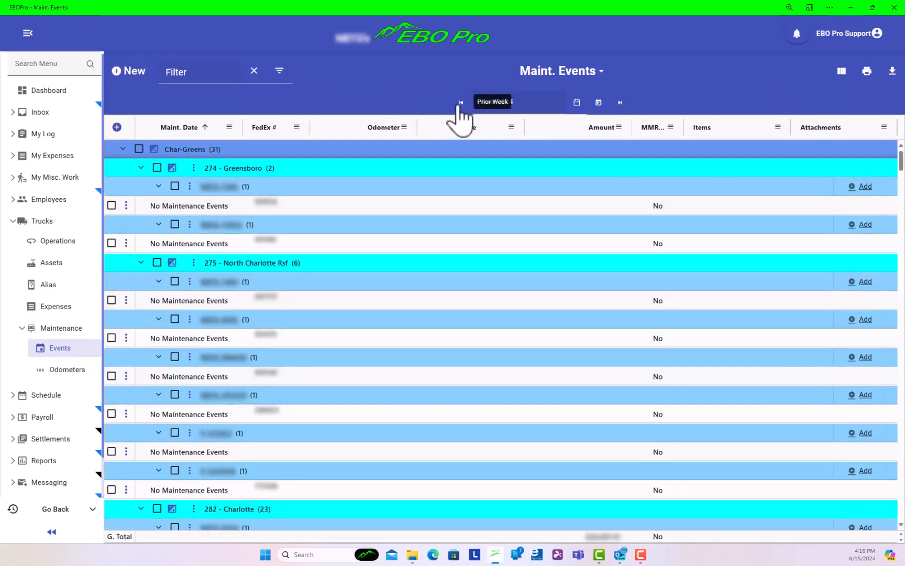
pyautogui.click(461, 102)
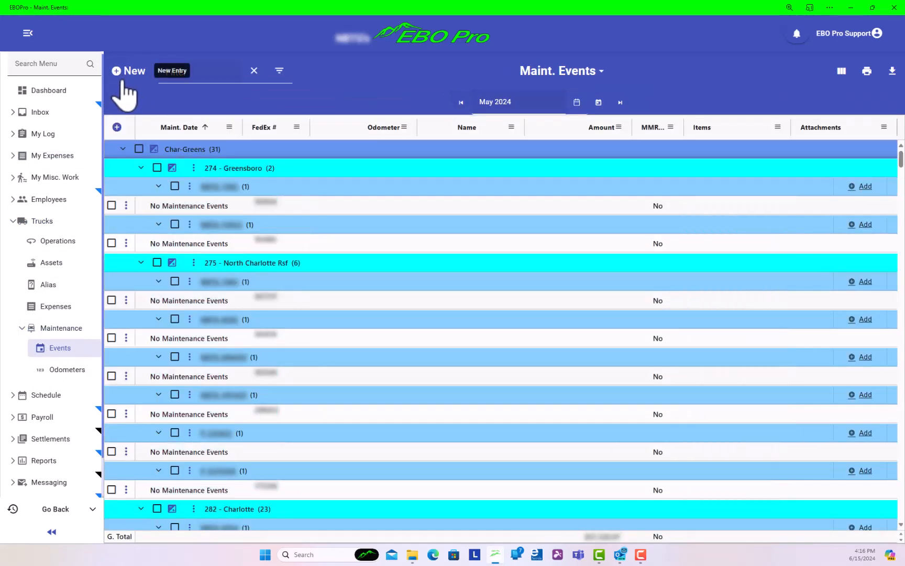
# Step: Open a blank maintenance event form to view its attachment stage, and return to the maintenance events list
pyautogui.click(124, 77)
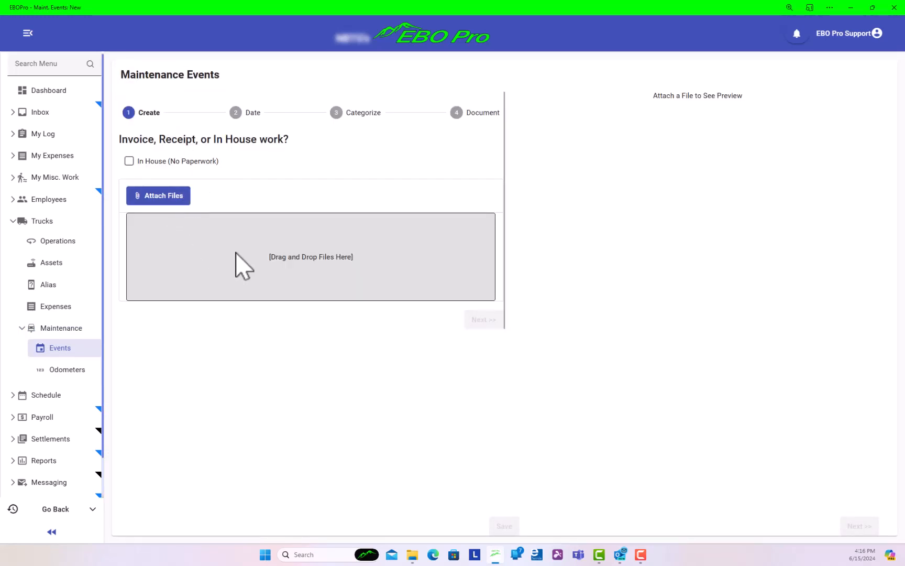
pyautogui.click(58, 351)
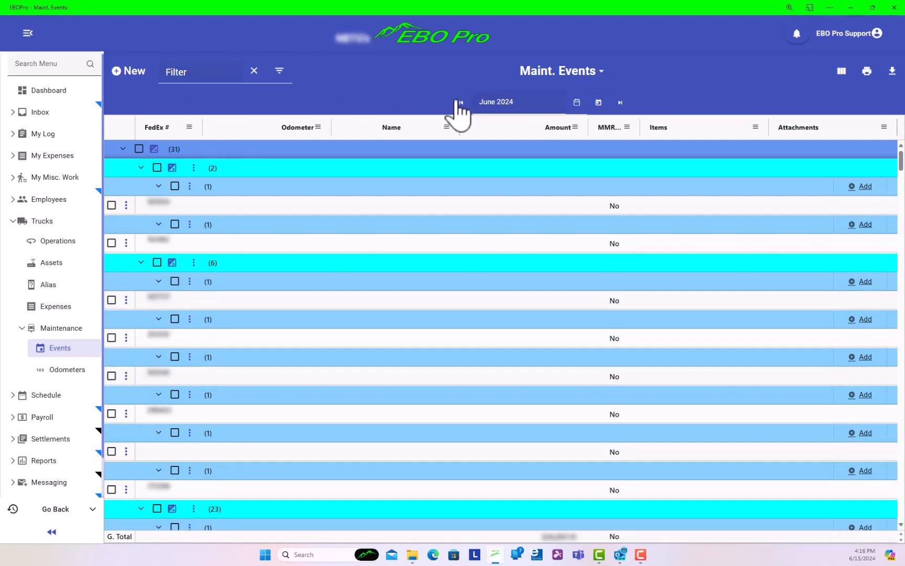
# Step: Show the May 2024 maintenance events, filter them by 1885, and open the matching M&M Mobile Truck & Trailer Repair event
pyautogui.click(462, 102)
pyautogui.click(217, 72)
pyautogui.write('1885')
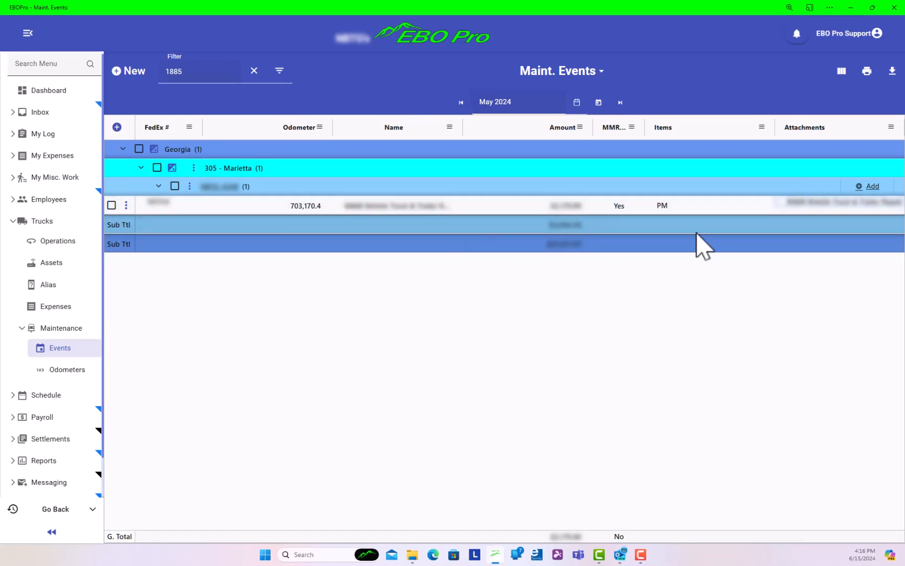
pyautogui.click(812, 205)
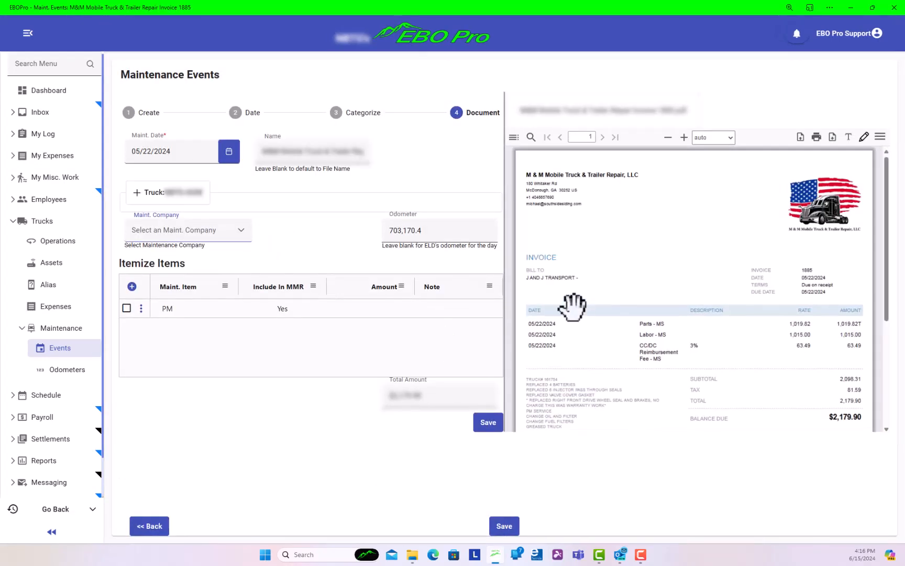
# Step: Open the event's PM line item for editing, examine its Include In MMR option, and close it without saving
pyautogui.click(141, 308)
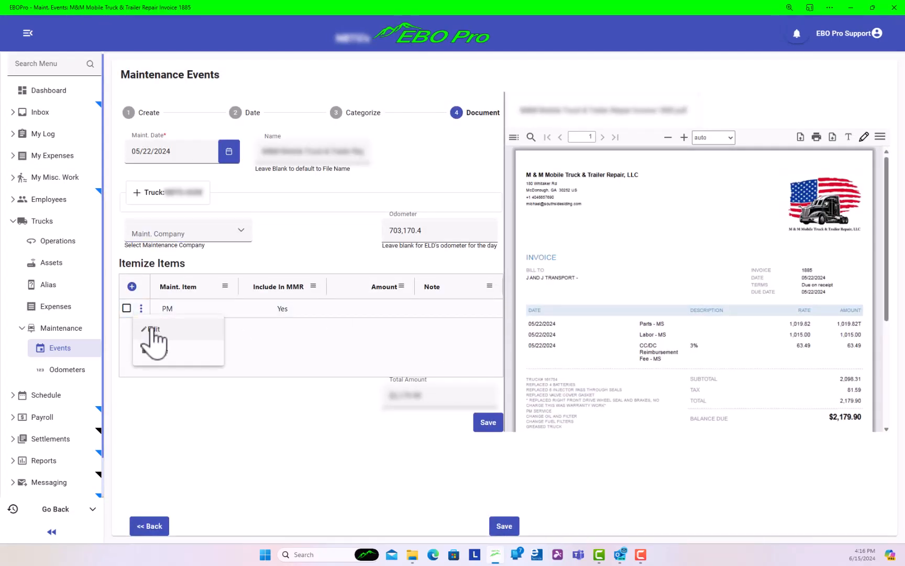
pyautogui.click(152, 330)
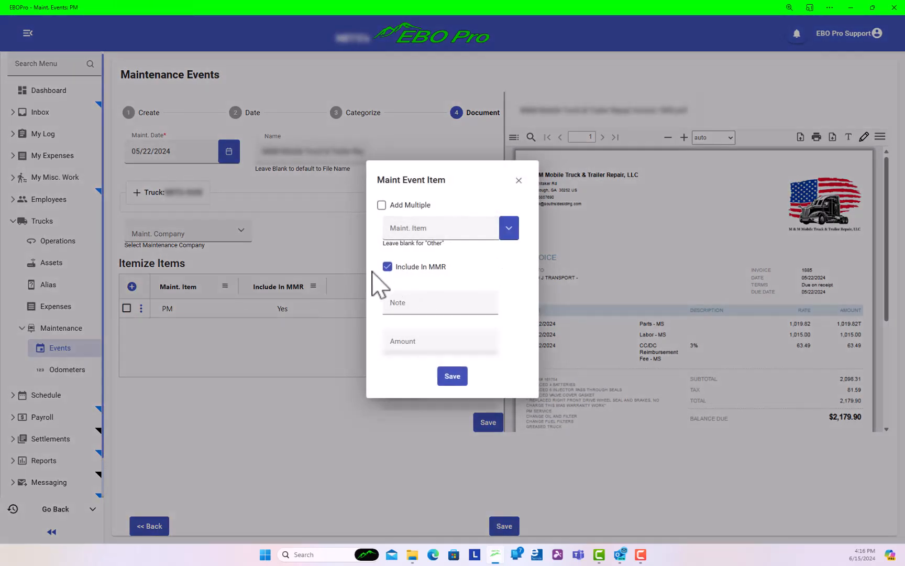
pyautogui.click(519, 181)
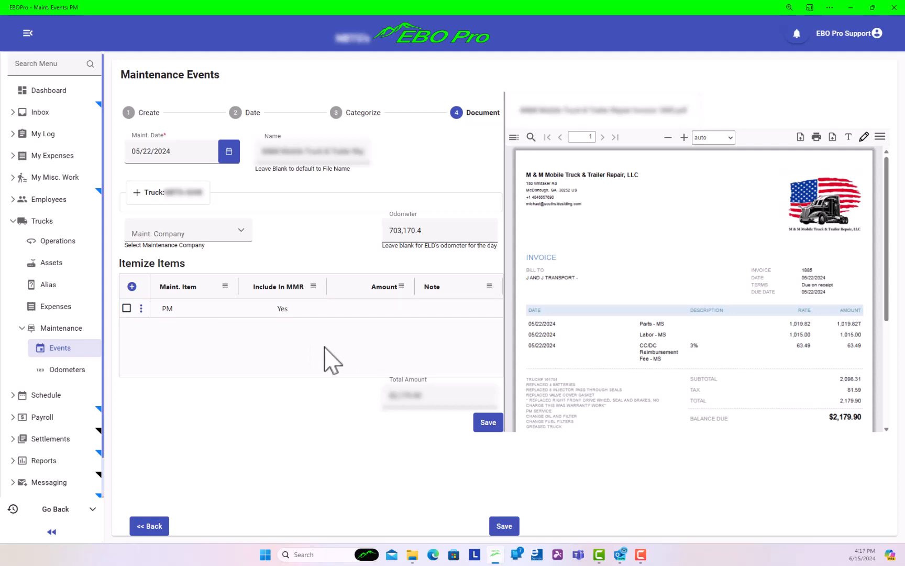
# Step: Open the list of trucks
pyautogui.click(33, 222)
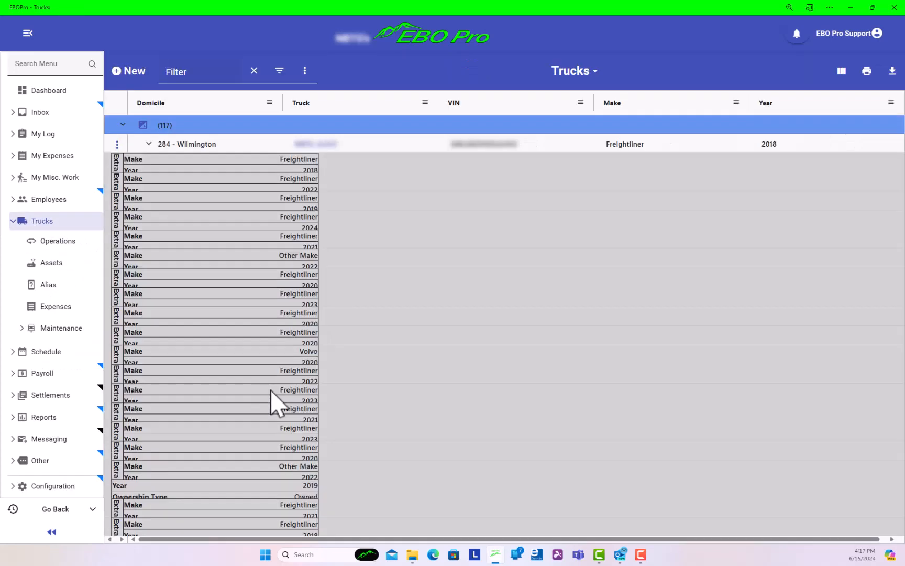